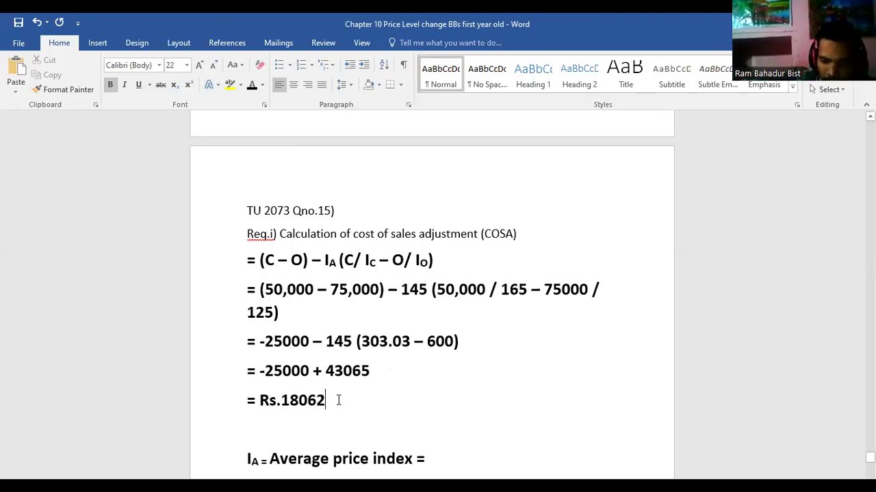
Step: Correct the COSA result to = Rs.18065 and insert a space in 'Req. i)'
{"action": "key", "text": "BackSpace"}
{"action": "type", "text": "5"}
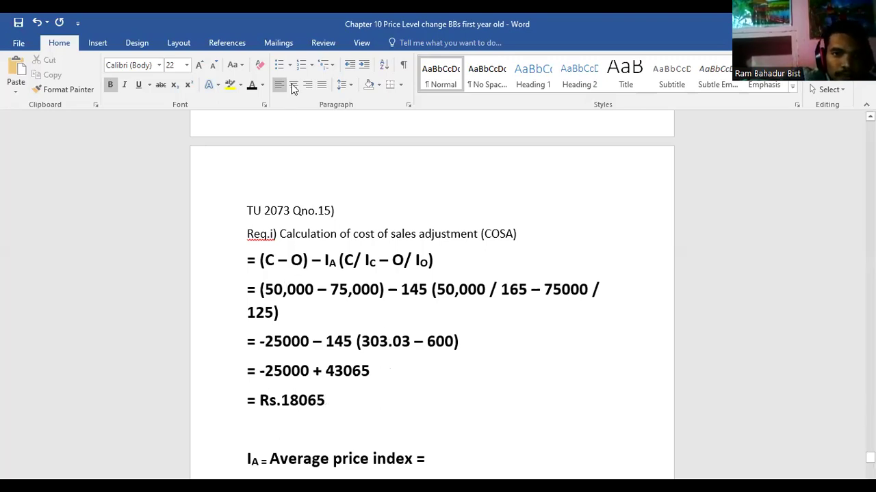
{"action": "left_click", "coordinate": [271, 233]}
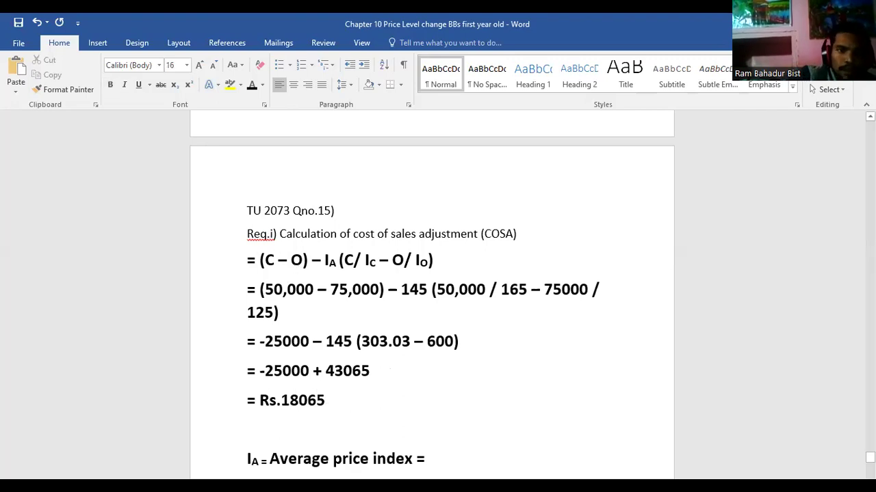
{"action": "left_click", "coordinate": [374, 398]}
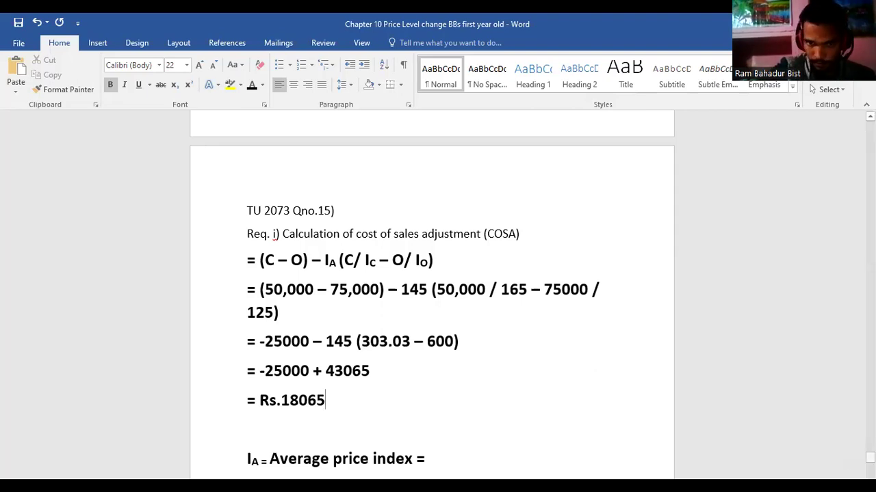
{"action": "left_click_drag", "start_coordinate": [869, 458], "coordinate": [869, 462]}
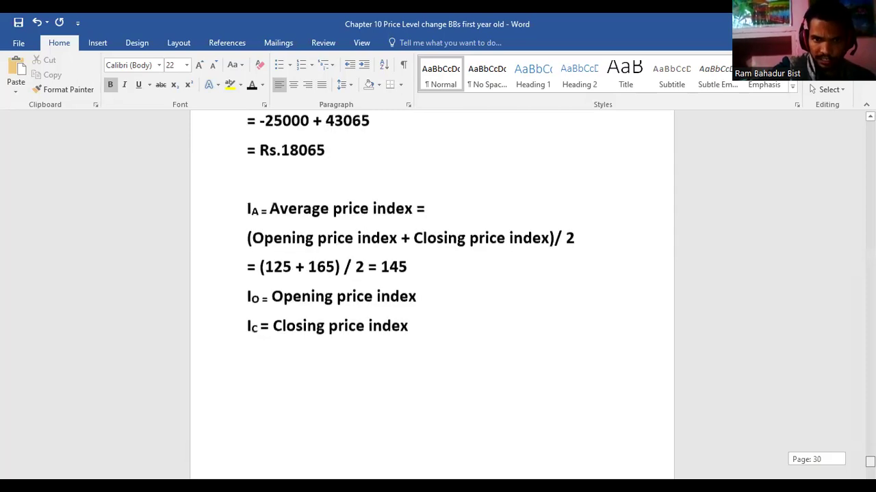
Step: Add lines 'C = closing stock = Rs.50,000' and 'O = Opening stock = Rs.75,000' below the price indices
{"action": "left_click", "coordinate": [423, 320]}
{"action": "key", "text": "Return"}
{"action": "type", "text": "C ="}
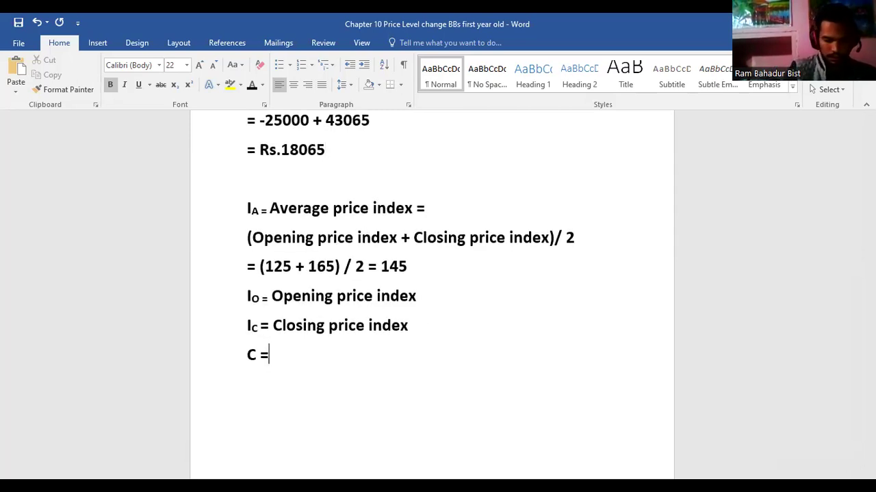
{"action": "type", "text": " closing "}
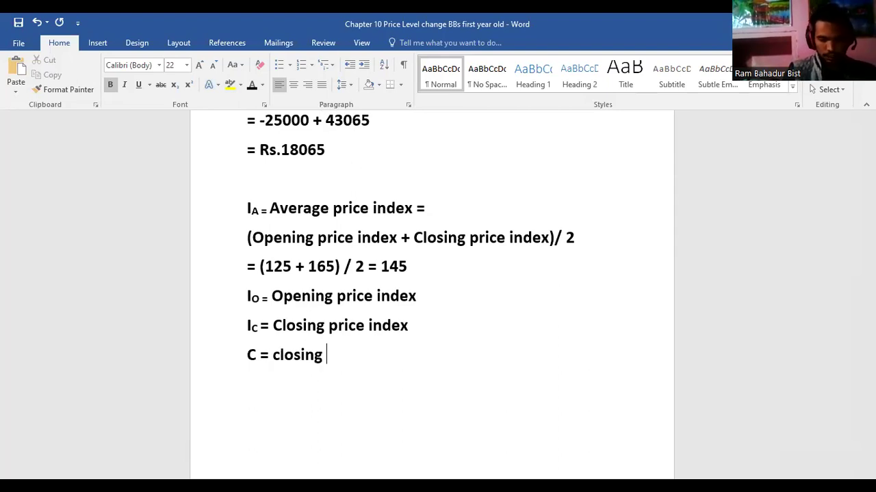
{"action": "type", "text": "stock ="}
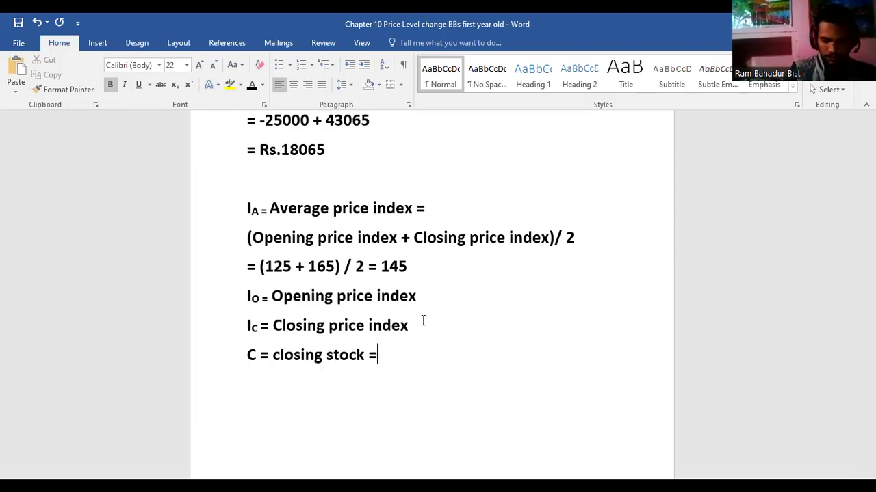
{"action": "type", "text": " Rs.50,000"}
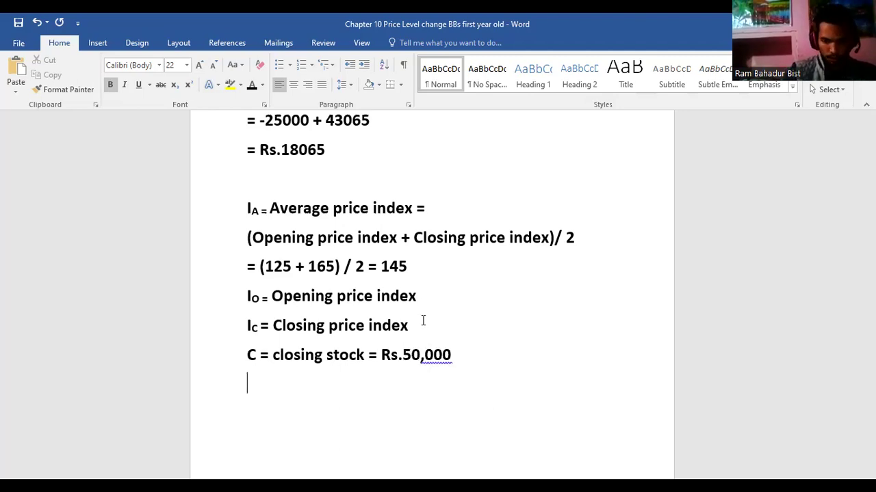
{"action": "key", "text": "Return"}
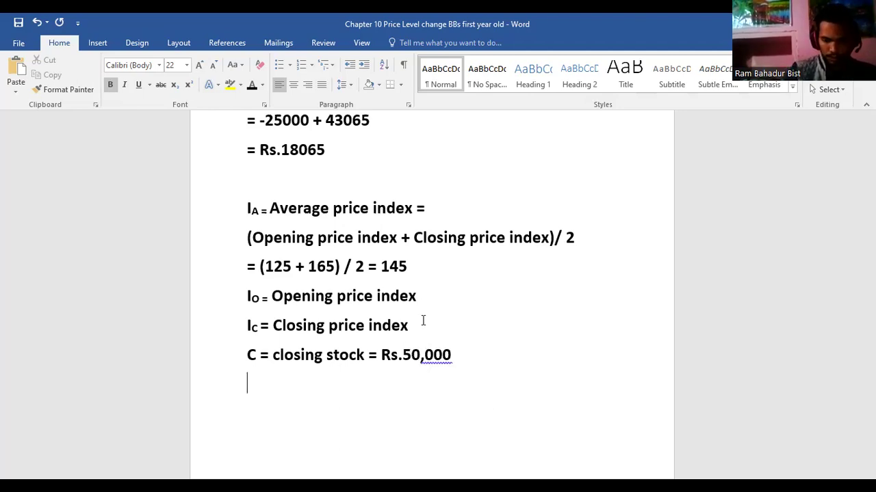
{"action": "type", "text": "O = O"}
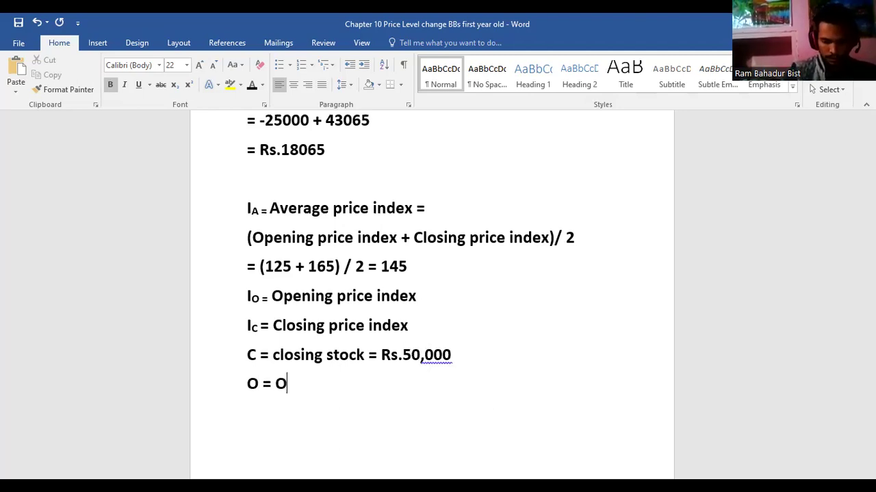
{"action": "type", "text": "pening s"}
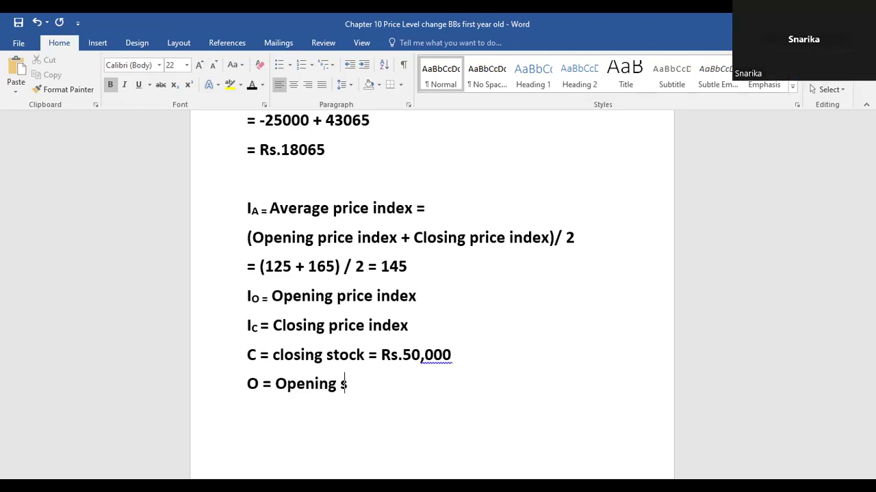
{"action": "type", "text": "tock ="}
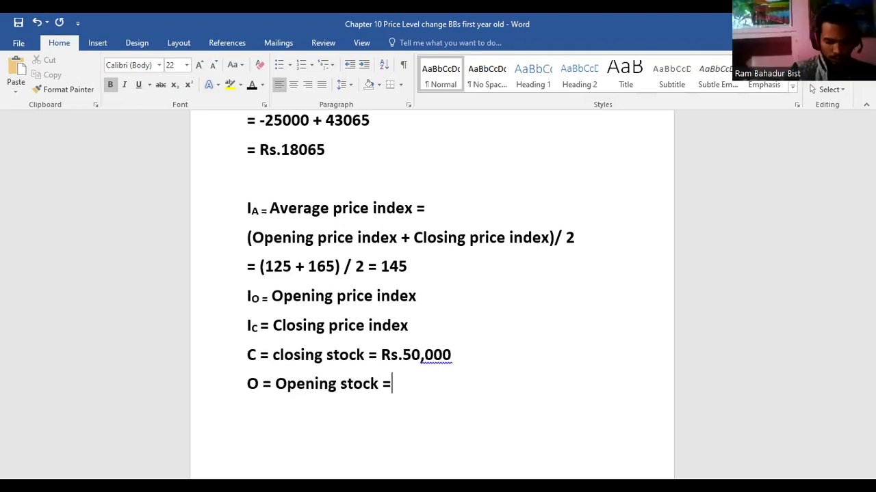
{"action": "type", "text": " Rs.75"}
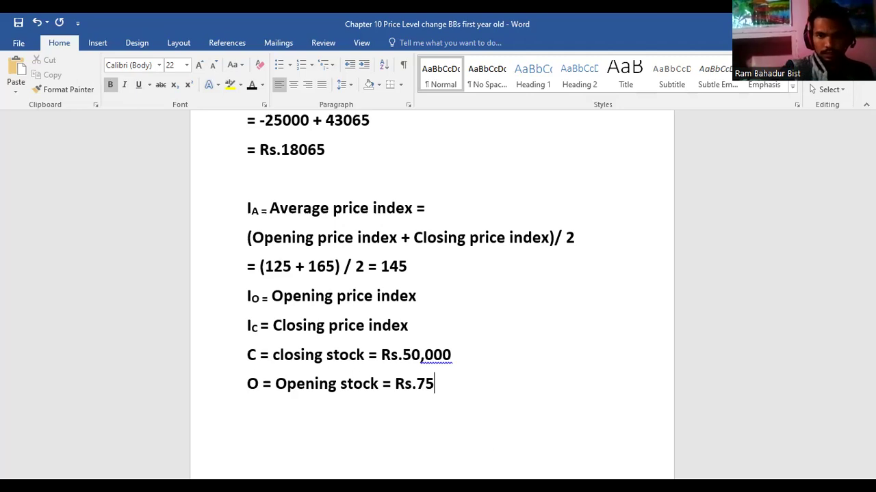
{"action": "type", "text": ",000"}
Step: Append '= 125' to the opening price index and '= 165' to the closing index, then add blank lines
{"action": "key", "text": "Up"}
{"action": "key", "text": "Up"}
{"action": "key", "text": "Up"}
{"action": "type", "text": "= 1"}
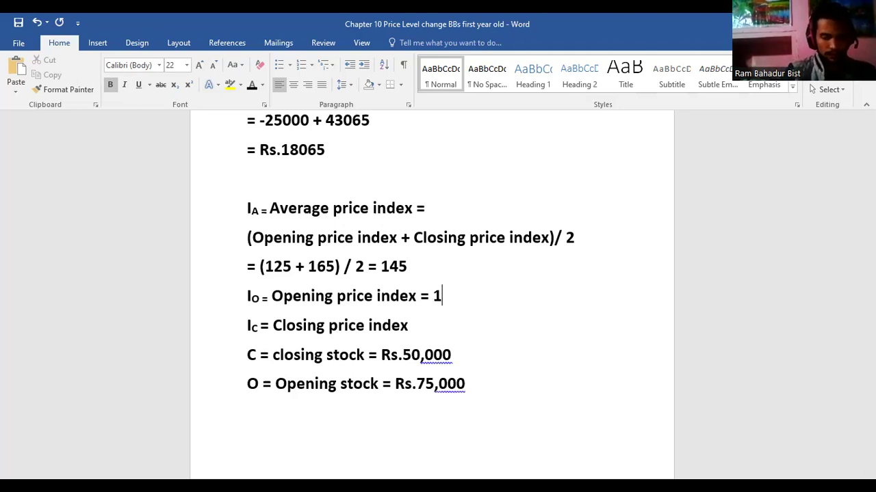
{"action": "type", "text": "25"}
{"action": "left_click", "coordinate": [420, 319]}
{"action": "type", "text": "= 165"}
{"action": "left_click", "coordinate": [473, 387]}
{"action": "key", "text": "Return"}
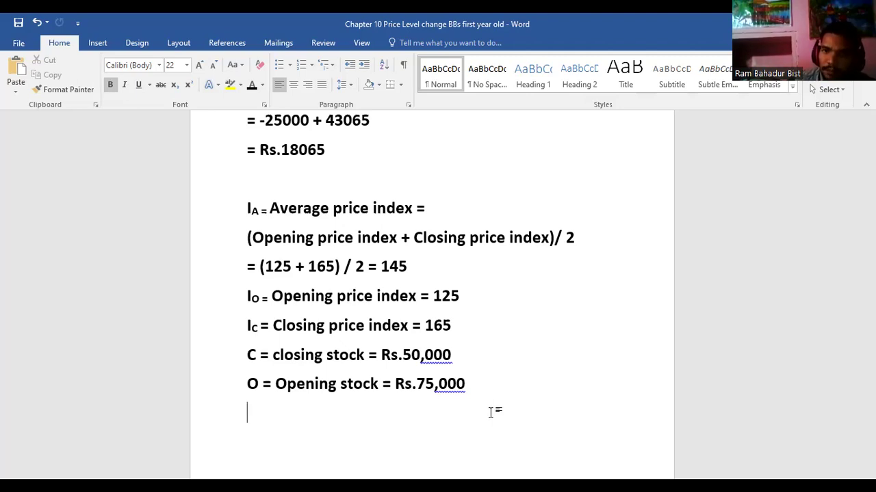
{"action": "key", "text": "Return"}
{"action": "key", "text": "Return"}
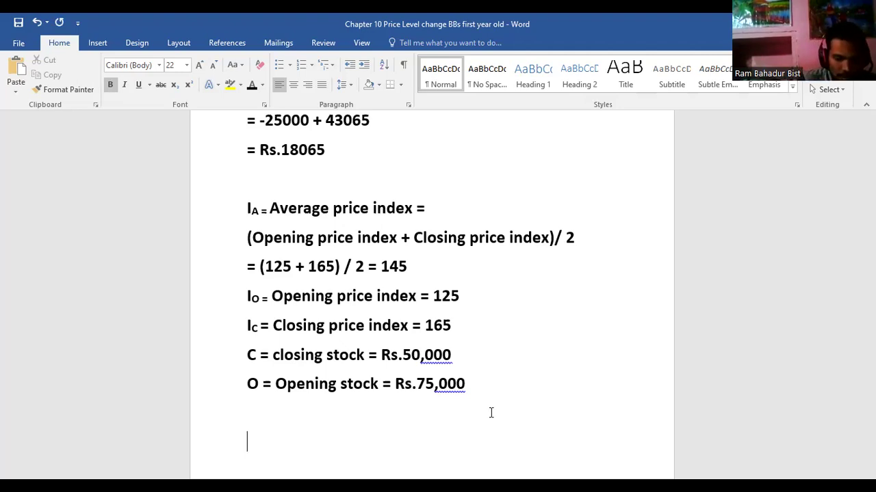
Step: Type 'Req. ii) Gearning Adjustment = Total current cost adjustment) X Gearing ratio' and start a new line
{"action": "type", "text": "Re"}
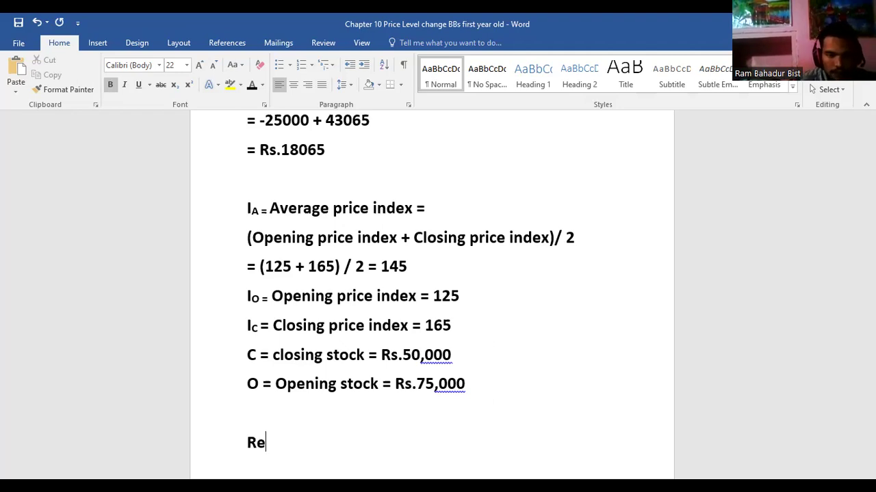
{"action": "type", "text": "qui"}
{"action": "key", "text": "BackSpace"}
{"action": "key", "text": "BackSpace"}
{"action": "key", "text": "BackSpace"}
{"action": "key", "text": "BackSpace"}
{"action": "key", "text": "BackSpace"}
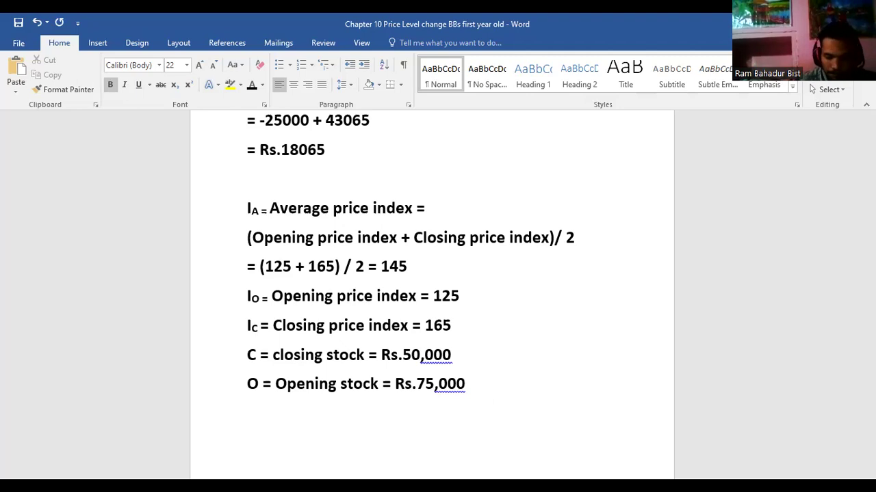
{"action": "type", "text": "Req. i"}
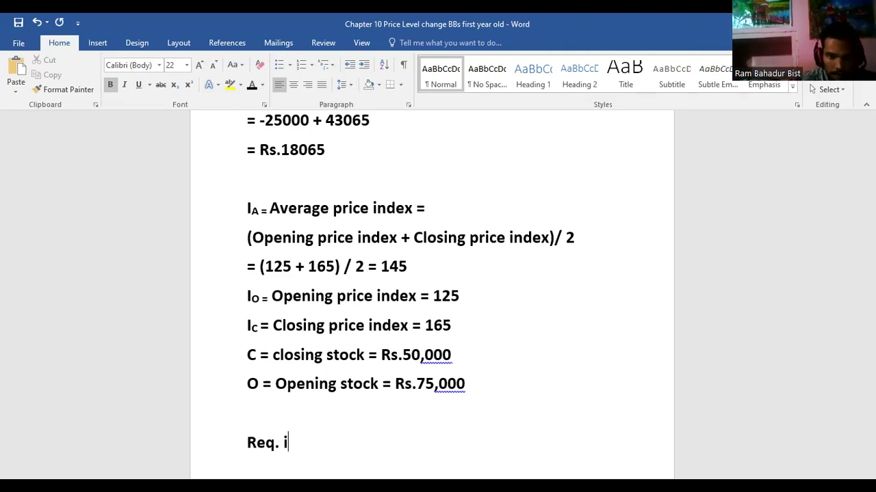
{"action": "type", "text": "i) Ge"}
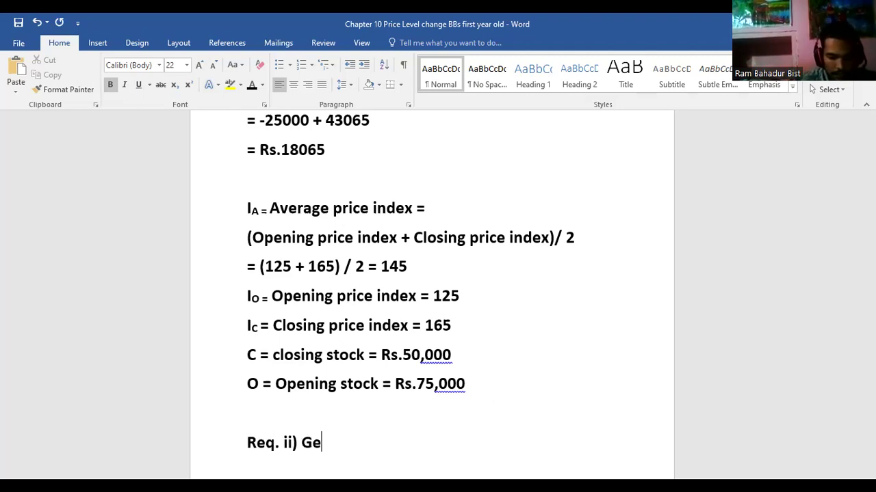
{"action": "type", "text": "arning "}
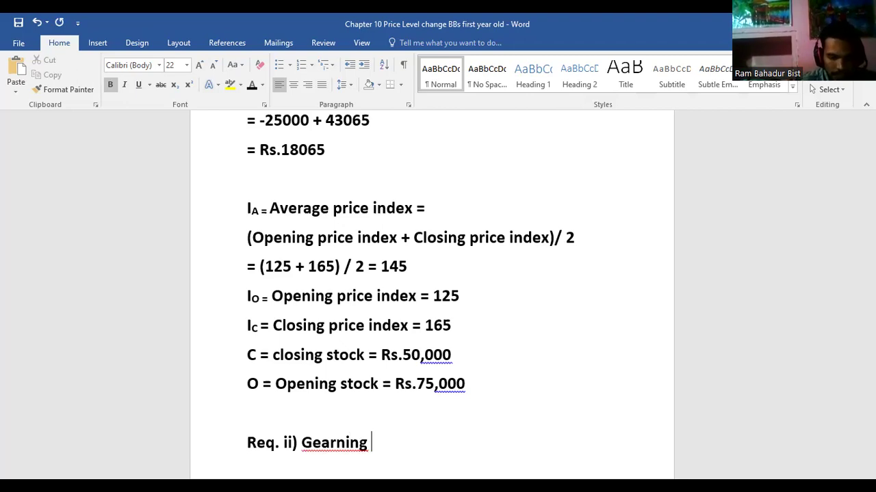
{"action": "type", "text": "Adjustment"}
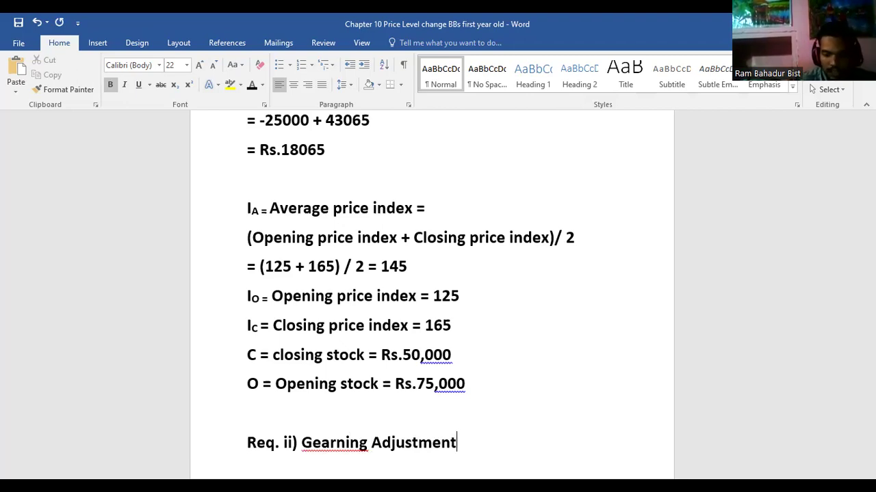
{"action": "type", "text": " = Total curre"}
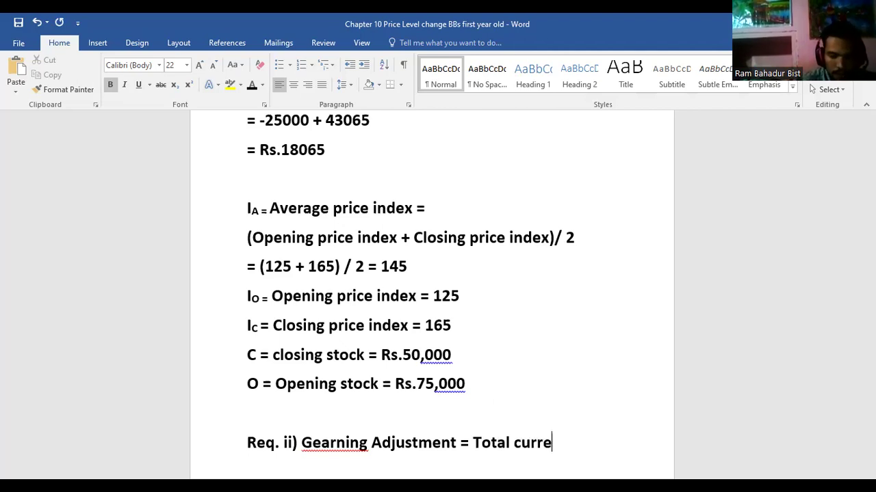
{"action": "type", "text": "nt cost of"}
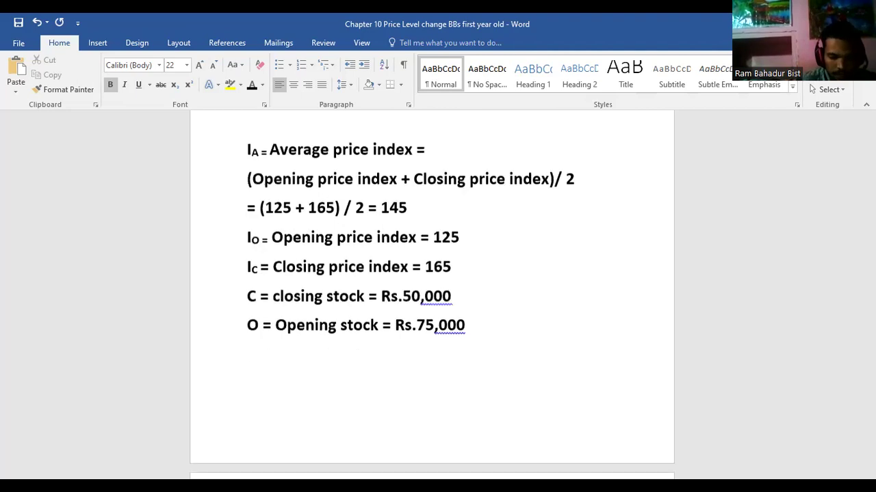
{"action": "type", "text": "justemn"}
{"action": "key", "text": "BackSpace"}
{"action": "key", "text": "BackSpace"}
{"action": "key", "text": "BackSpace"}
{"action": "type", "text": "ment) "}
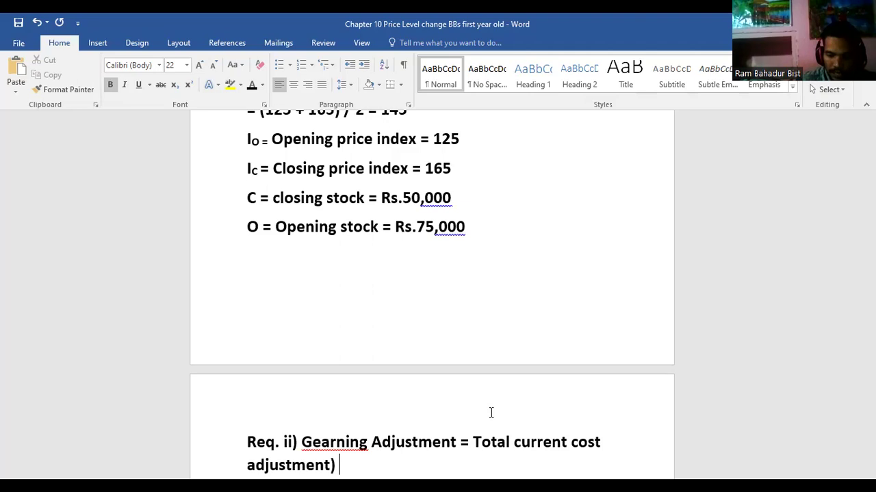
{"action": "type", "text": "X Gearning"}
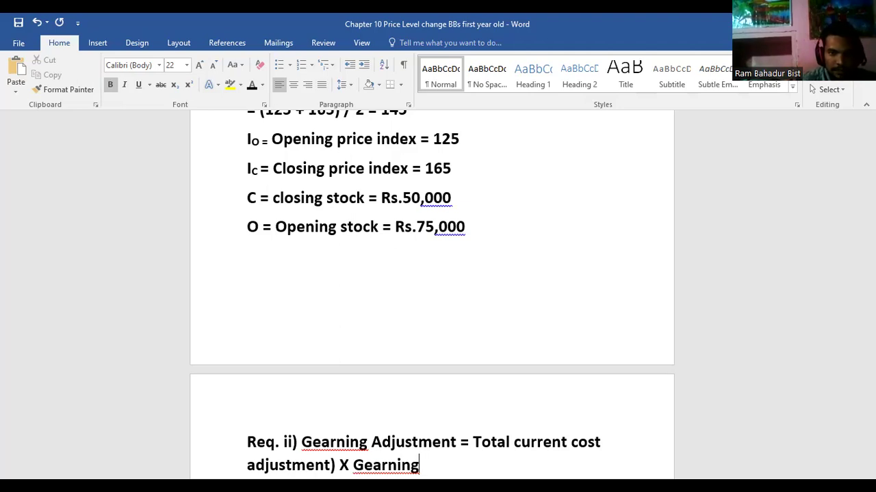
{"action": "key", "text": "BackSpace"}
{"action": "key", "text": "BackSpace"}
{"action": "key", "text": "BackSpace"}
{"action": "key", "text": "BackSpace"}
{"action": "key", "text": "BackSpace"}
{"action": "key", "text": "BackSpace"}
{"action": "key", "text": "BackSpace"}
{"action": "type", "text": "earing ratio"}
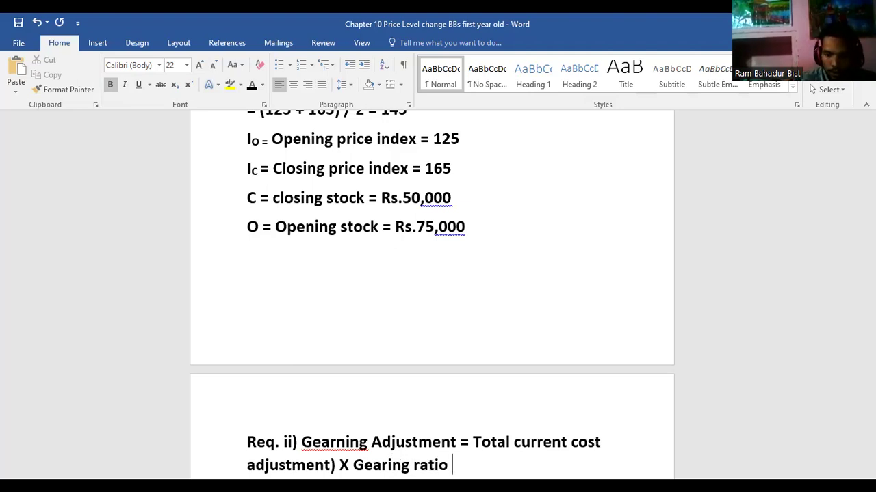
{"action": "key", "text": "Return"}
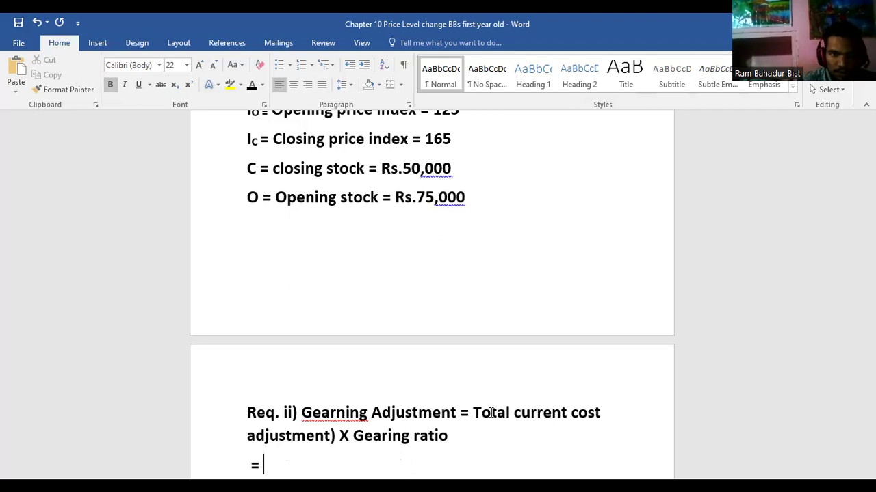
Step: Write '= (COSA + MWCA + Dep. Adj.) x 25.5%' and correct 'Gearning' to 'Gearing'
{"action": "type", "text": "= ("}
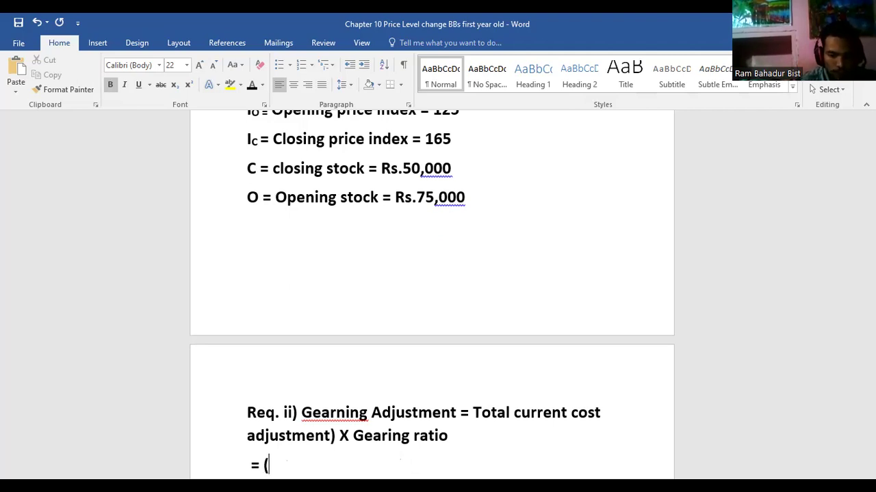
{"action": "type", "text": "COSA"}
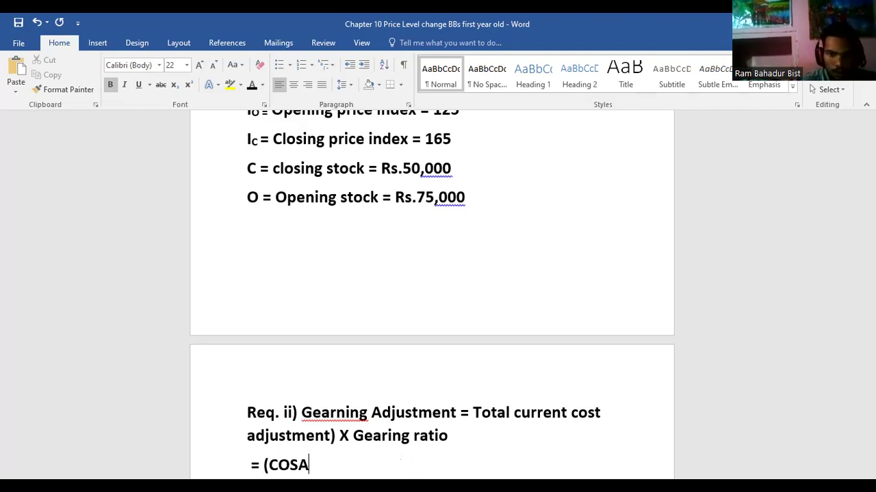
{"action": "type", "text": " + M"}
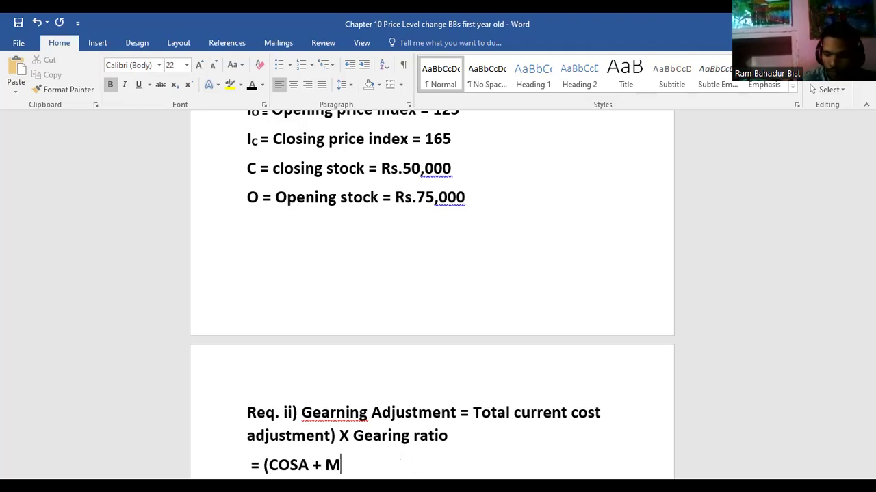
{"action": "type", "text": "WCA +"}
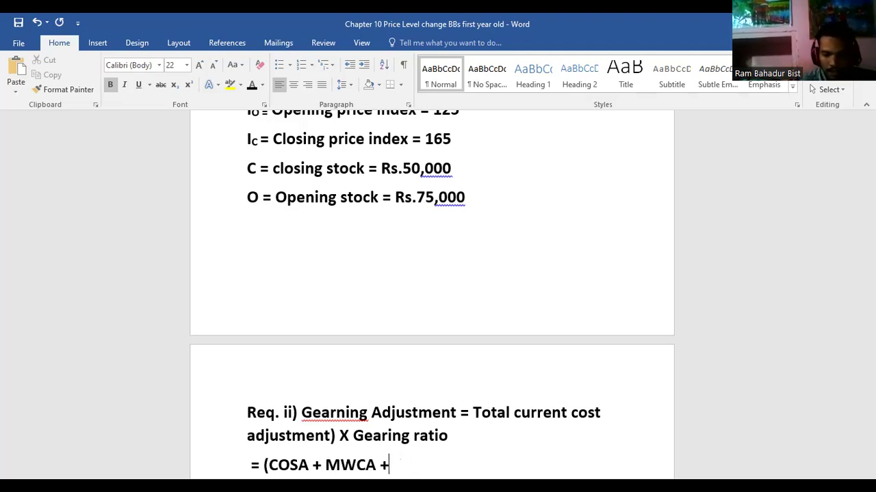
{"action": "type", "text": " Dep. A"}
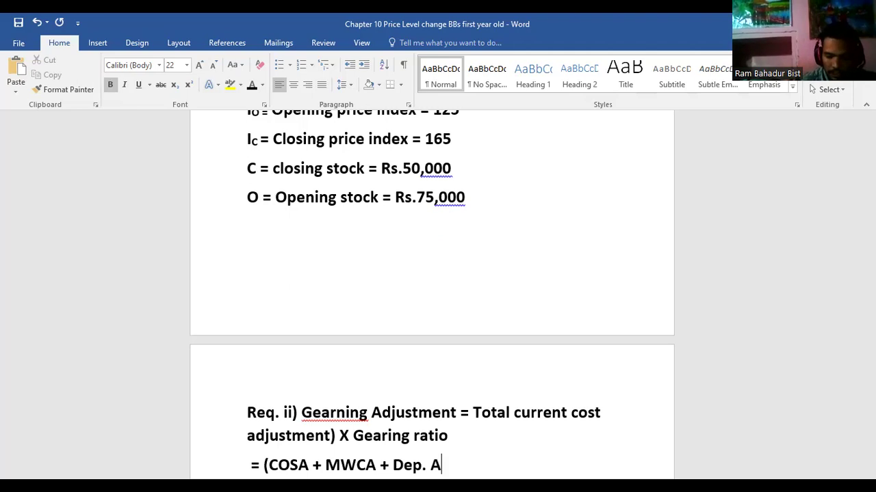
{"action": "type", "text": "dj.)"}
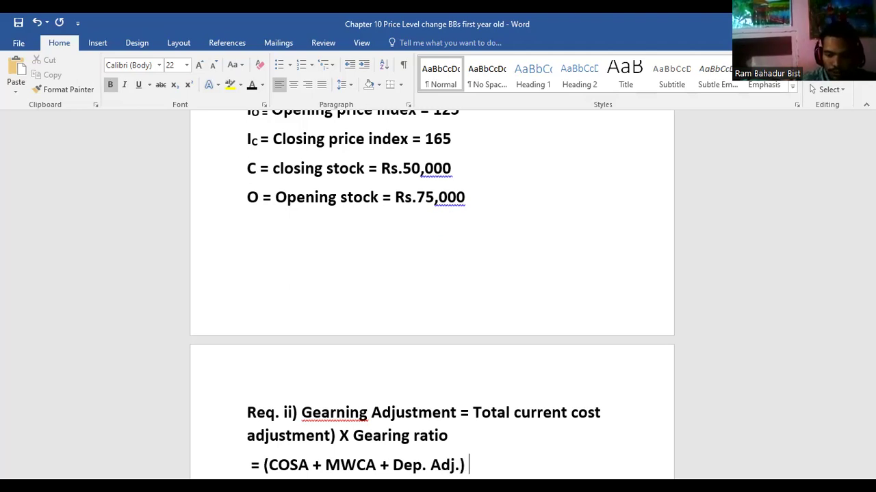
{"action": "type", "text": " x"}
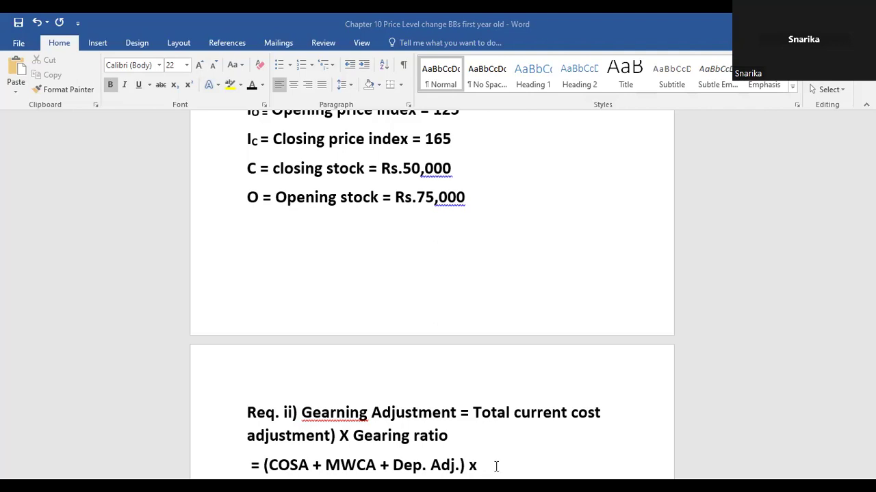
{"action": "type", "text": "25."}
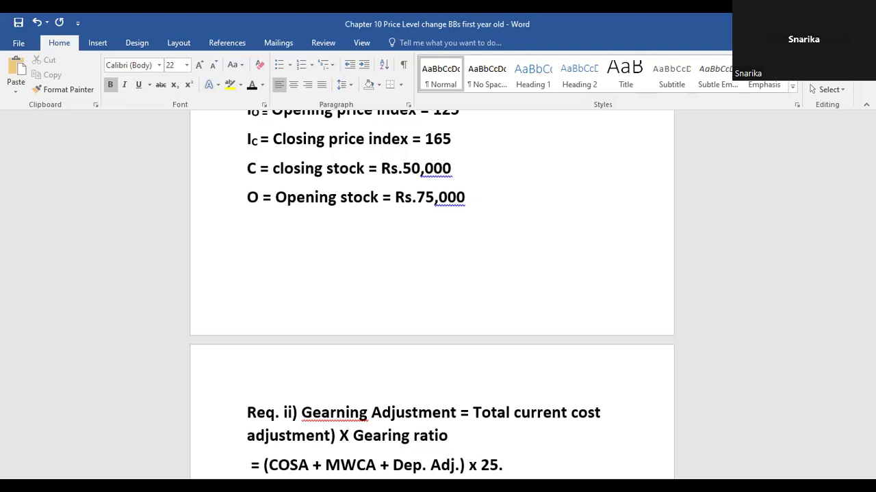
{"action": "type", "text": "5"}
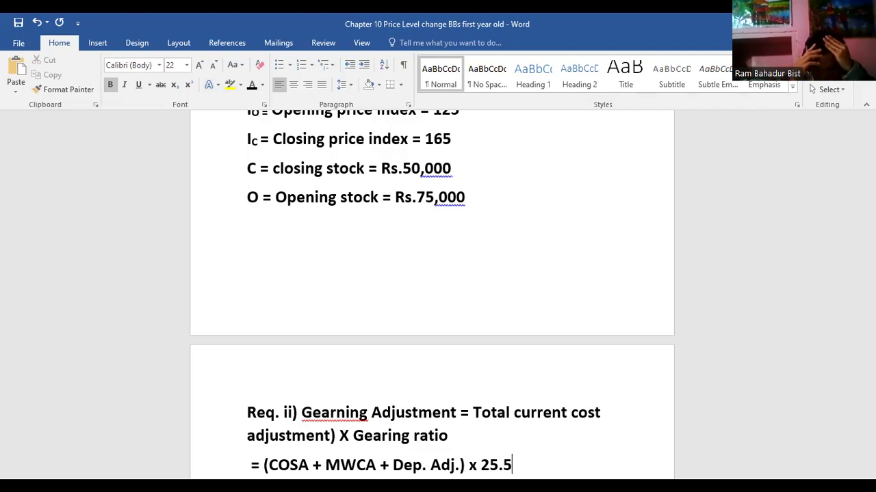
{"action": "type", "text": "%"}
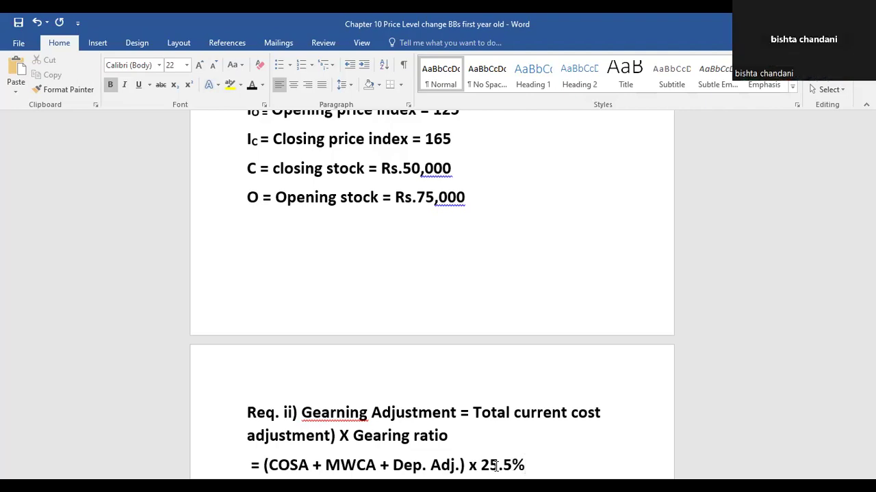
{"action": "left_click", "coordinate": [342, 415]}
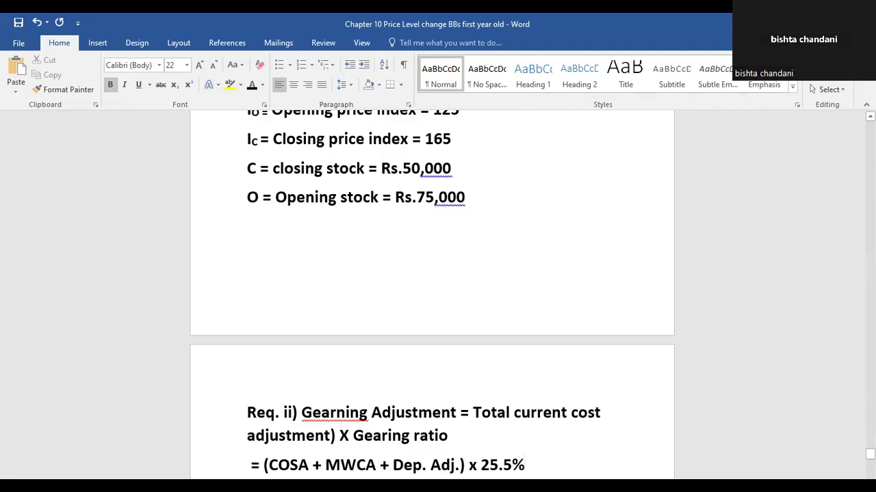
{"action": "key", "text": "BackSpace"}
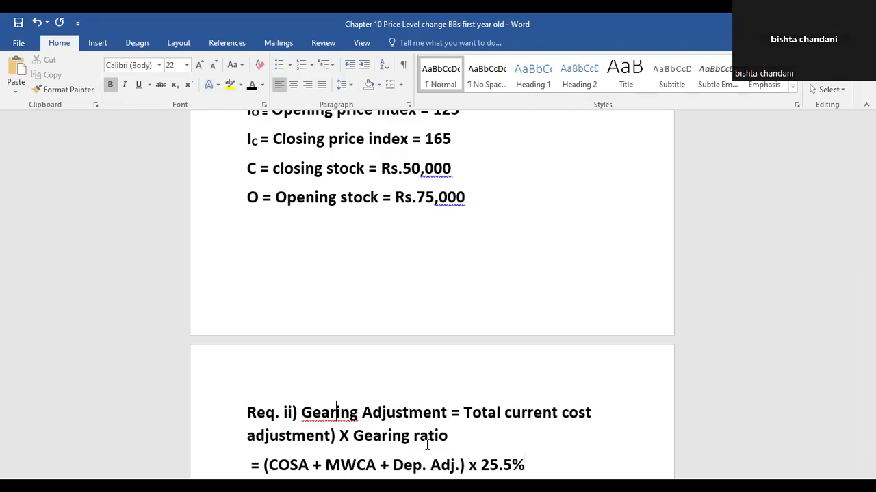
Step: Add the substituted line '= (18065 + 21705 + 47,500) x 0.255' and begin an '=' result line
{"action": "left_click", "coordinate": [547, 466]}
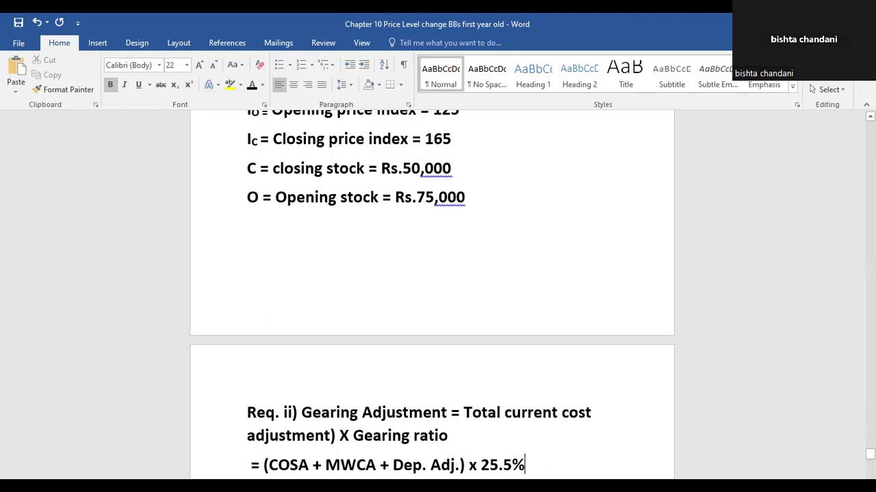
{"action": "key", "text": "Return"}
{"action": "type", "text": "= ("}
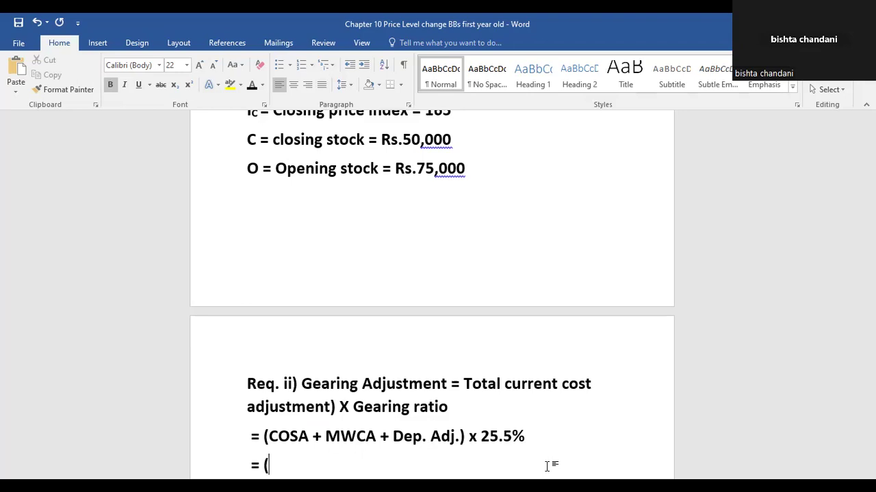
{"action": "type", "text": "180654"}
{"action": "key", "text": "BackSpace"}
{"action": "type", "text": "+"}
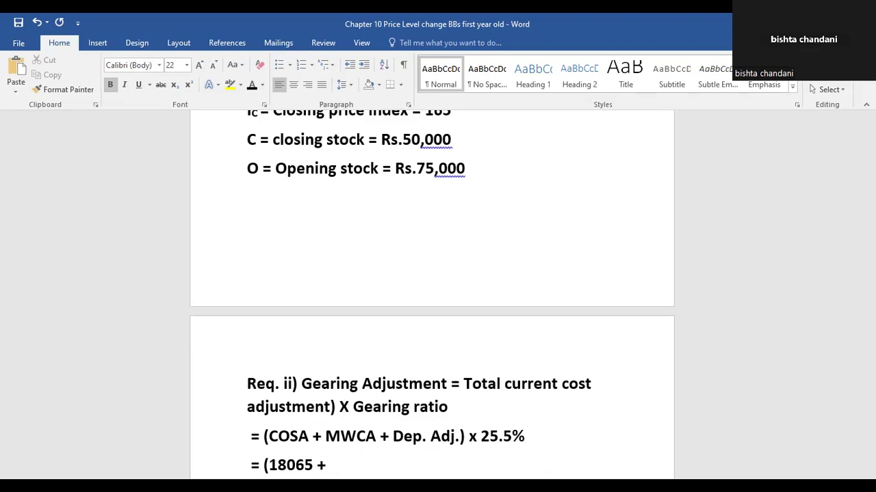
{"action": "type", "text": "21705 +"}
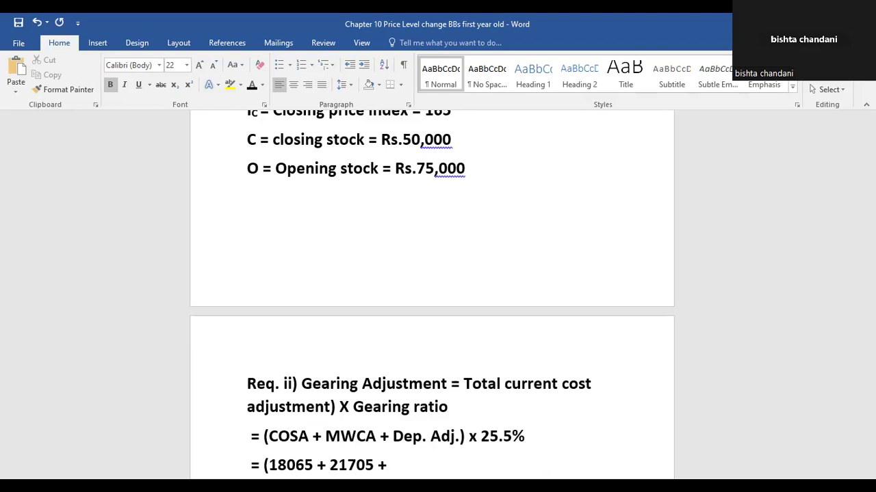
{"action": "type", "text": "47,500)"}
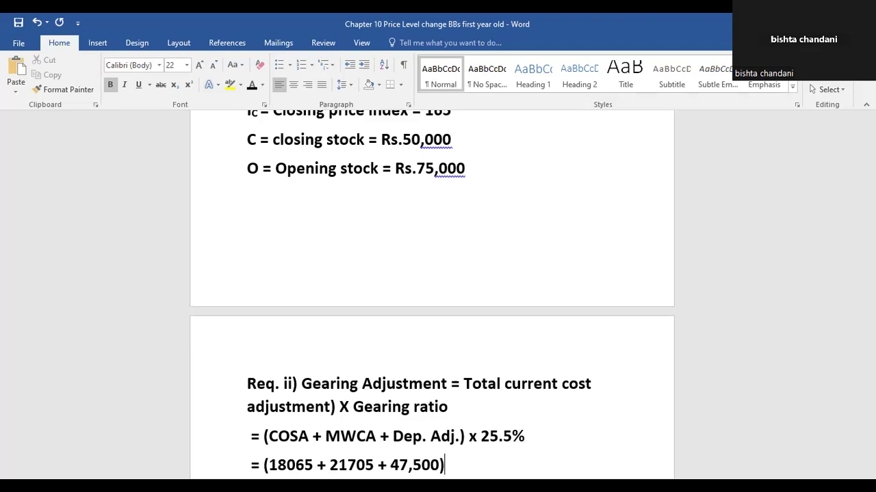
{"action": "type", "text": " x 0.255"}
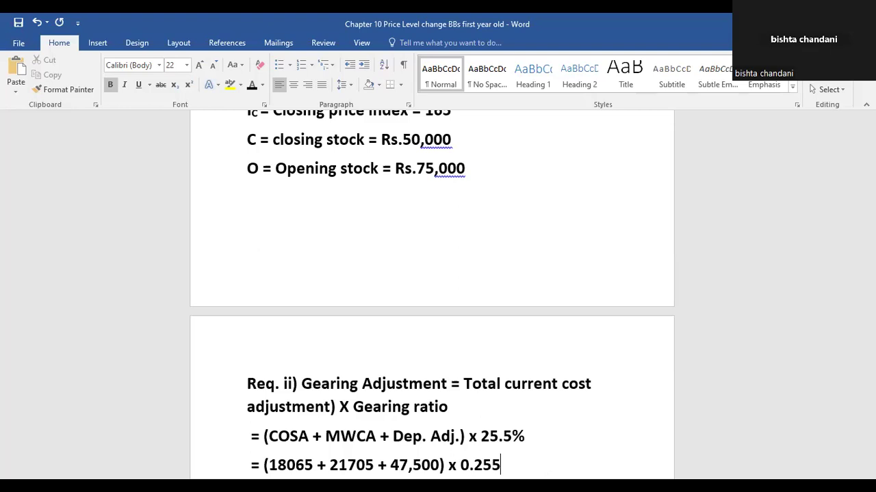
{"action": "key", "text": "Return"}
{"action": "type", "text": "="}
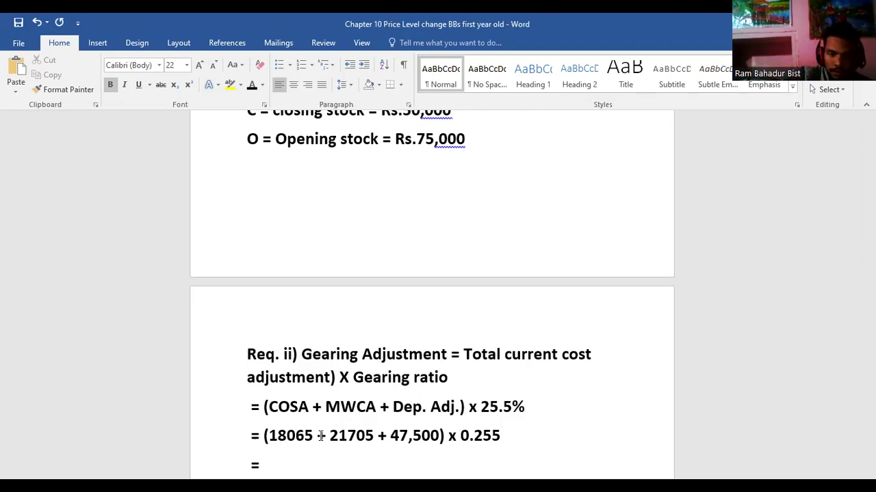
Step: Start a 'Required. iii)' heading and complete the gearing result as = Rs.11184.30
{"action": "key", "text": "Return"}
{"action": "key", "text": "Return"}
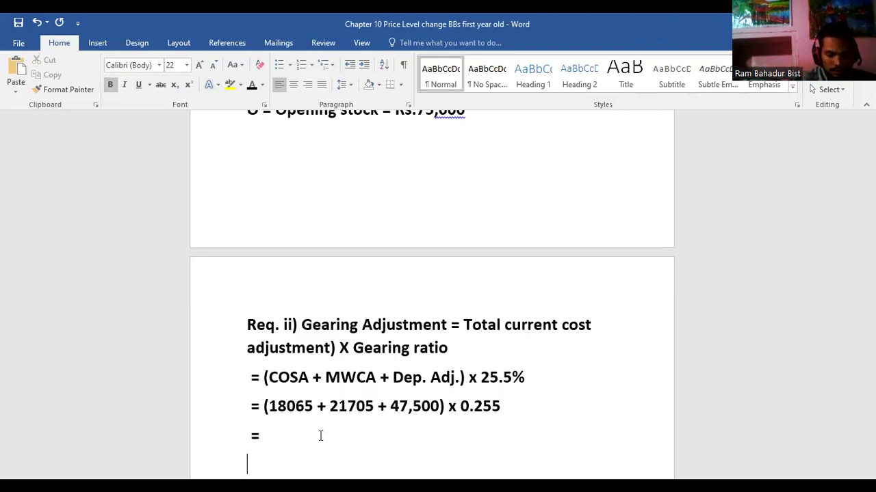
{"action": "type", "text": "Req"}
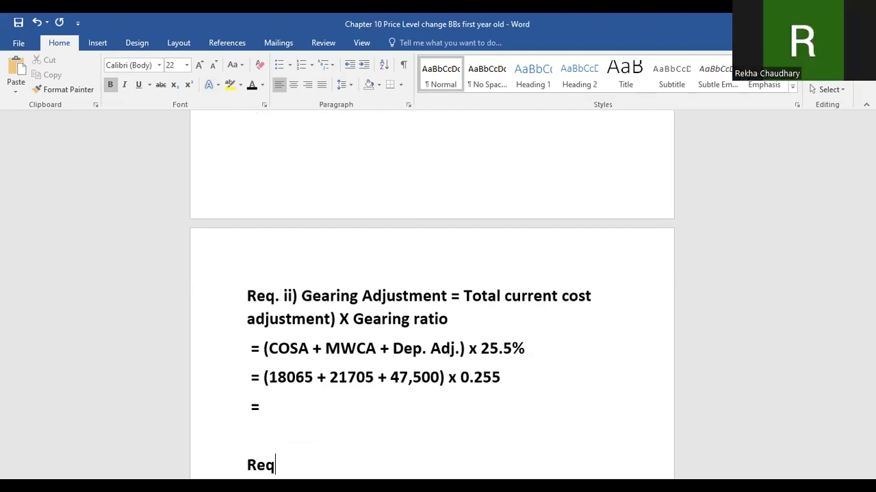
{"action": "type", "text": "uired. iii)"}
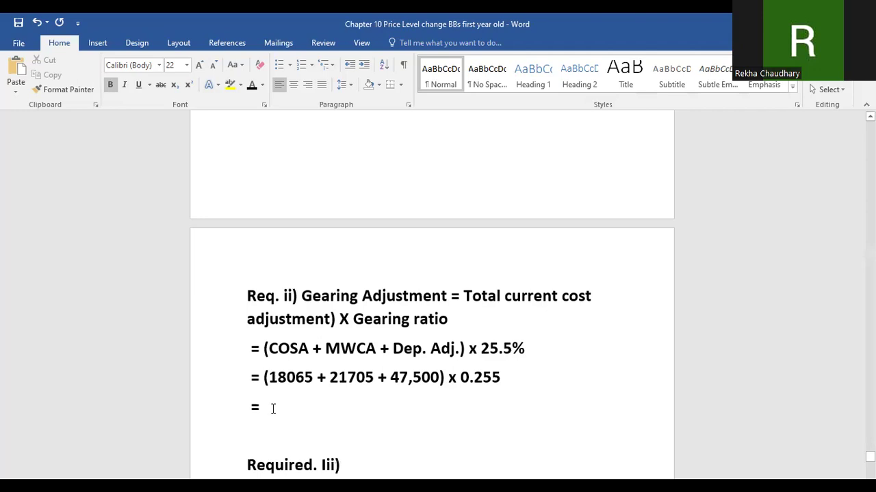
{"action": "left_click", "coordinate": [272, 408]}
{"action": "type", "text": "Rs.11184."}
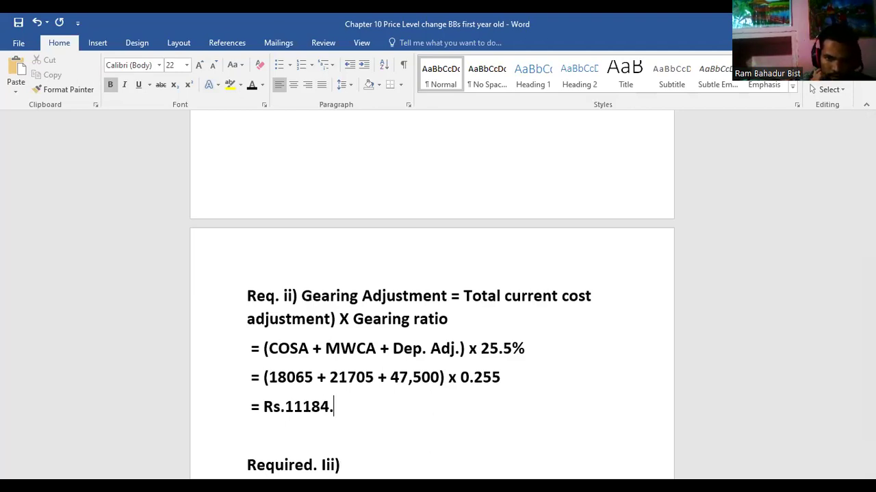
{"action": "type", "text": "30"}
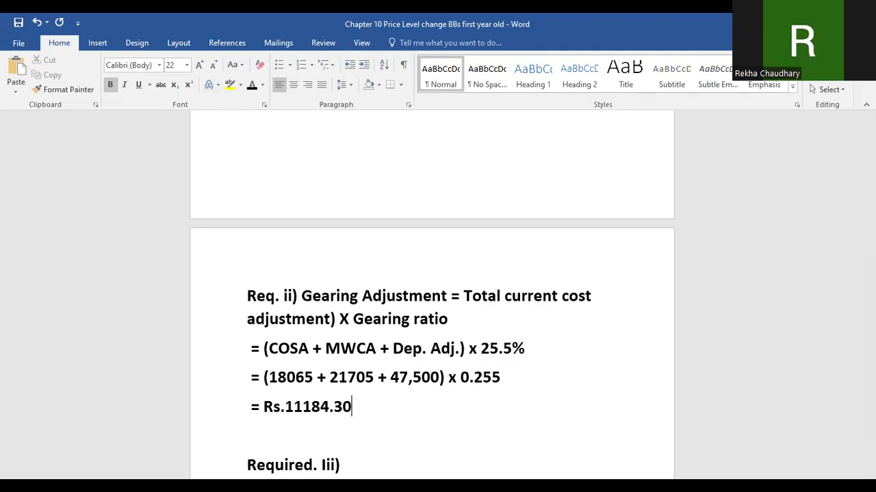
Step: Lowercase 'iii' and add the heading 'Current Cost Income Statement' with an empty line below
{"action": "double_click", "coordinate": [328, 465]}
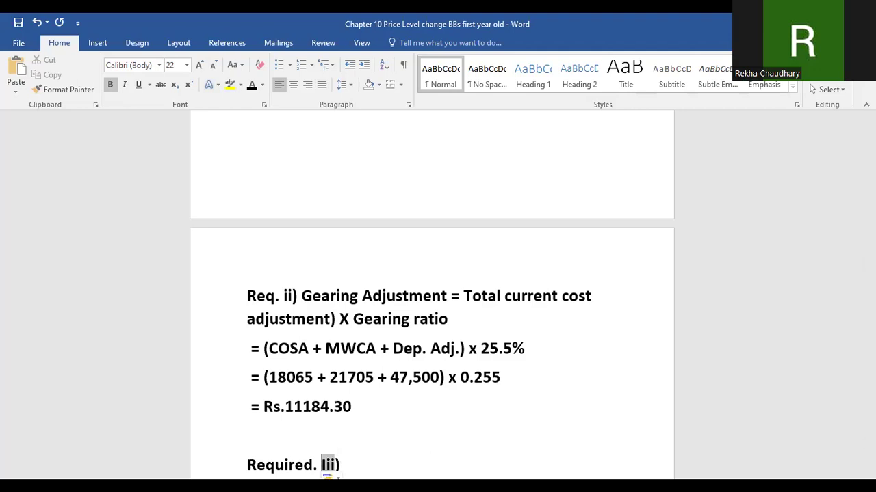
{"action": "type", "text": "iii"}
{"action": "key", "text": "Return"}
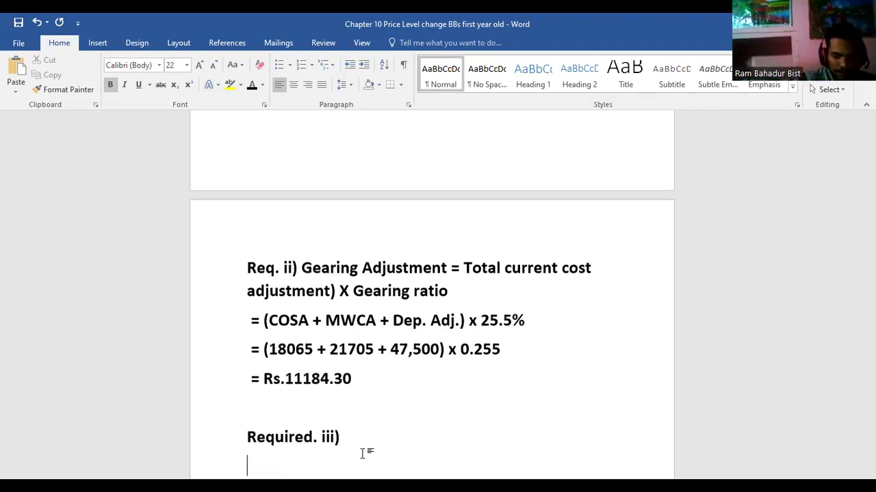
{"action": "type", "text": "Curr"}
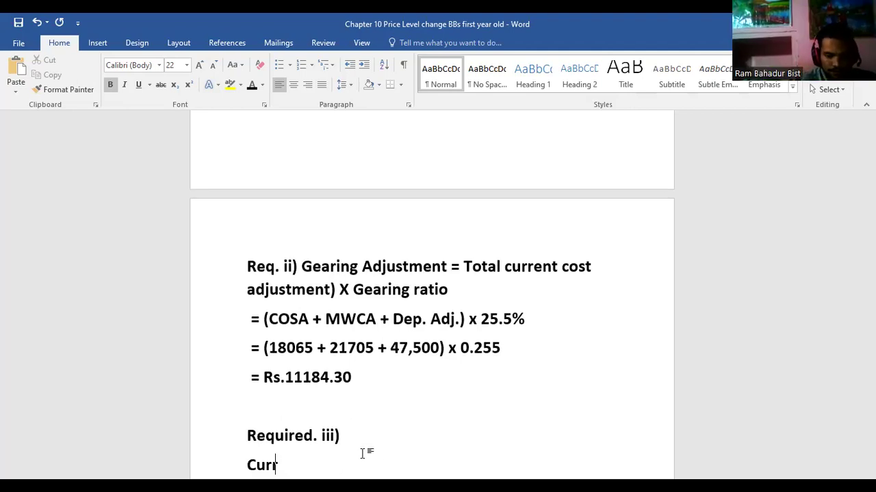
{"action": "type", "text": "ent Cost Income "}
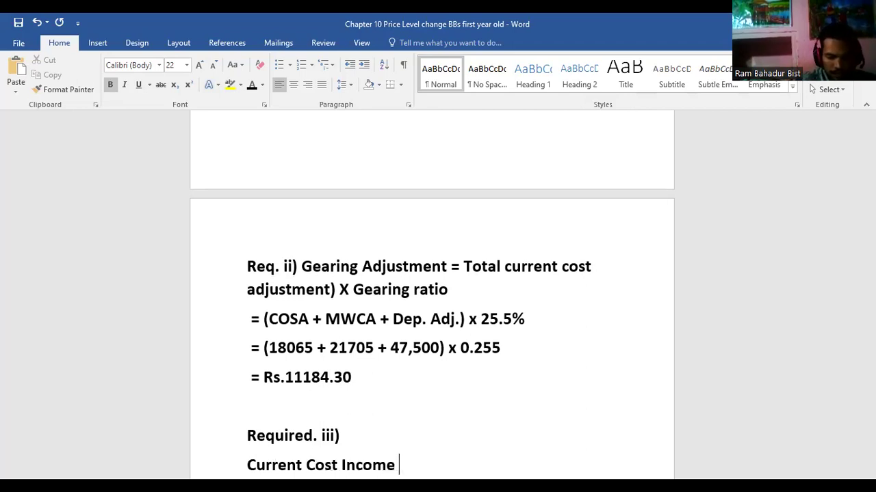
{"action": "type", "text": "Statement"}
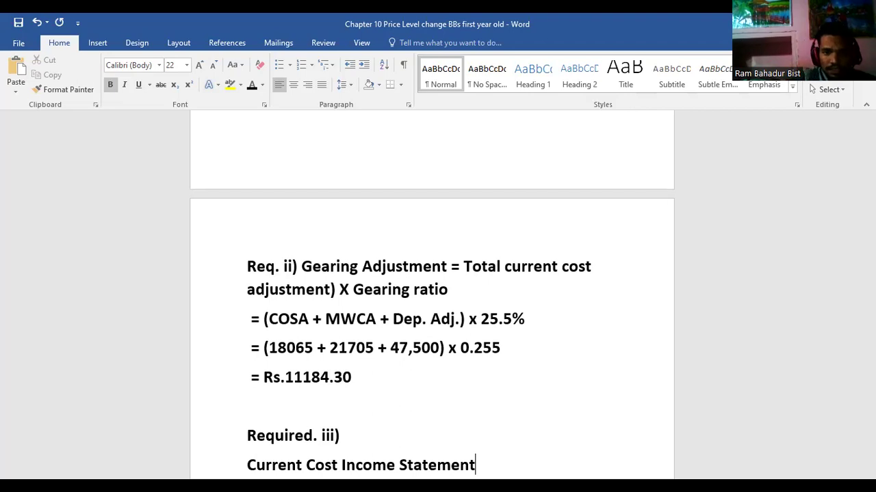
{"action": "key", "text": "Return"}
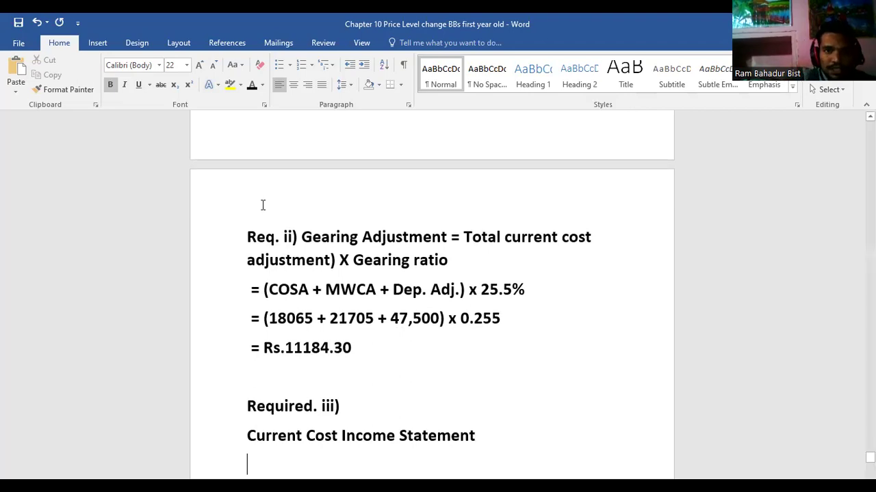
Step: Insert a two-column table set to AutoFit to contents below the heading
{"action": "left_click", "coordinate": [95, 46]}
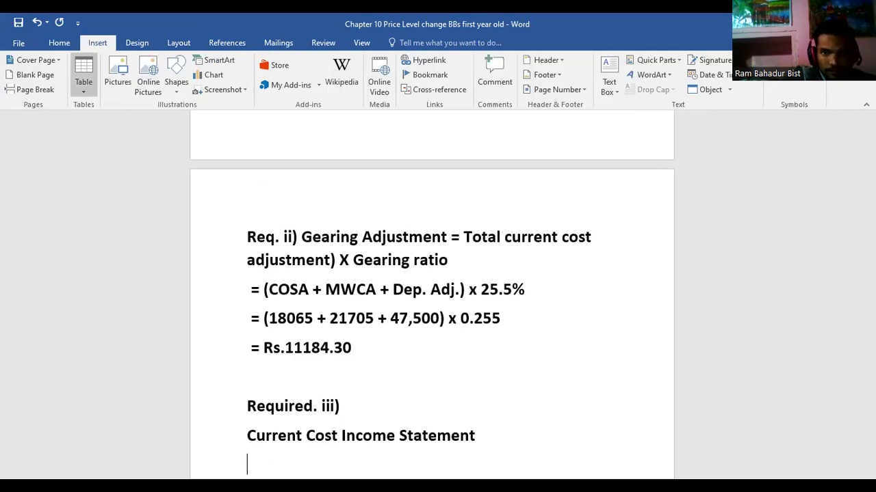
{"action": "key", "text": "i"}
{"action": "left_click", "coordinate": [378, 267]}
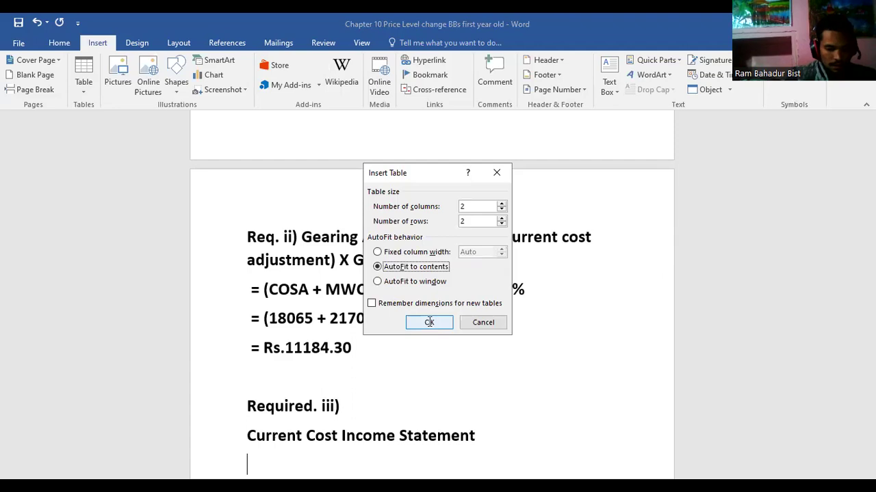
{"action": "left_click", "coordinate": [429, 322]}
Step: Enter the headers 'Particulars' and 'Amount' and add a second table row
{"action": "type", "text": "Part"}
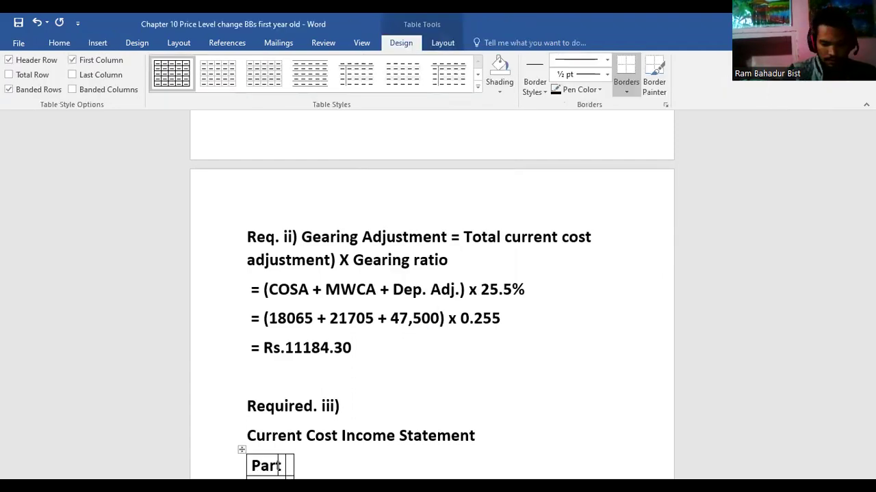
{"action": "type", "text": "iculla"}
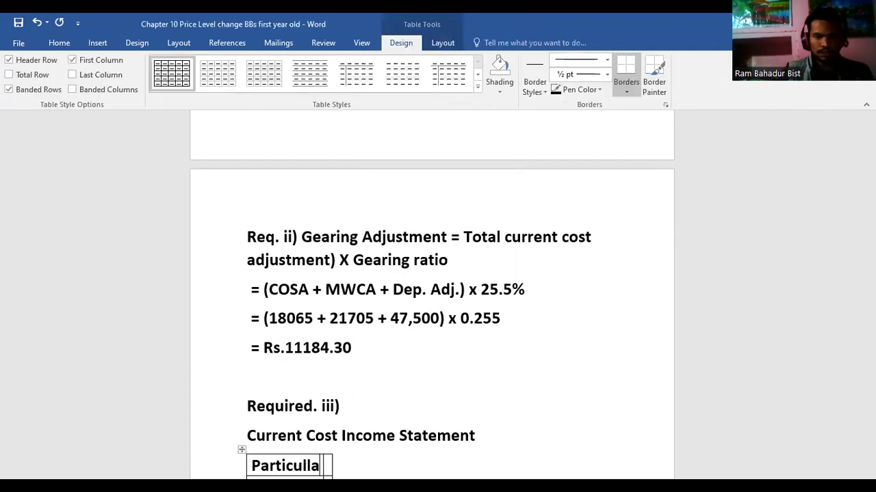
{"action": "type", "text": "rs"}
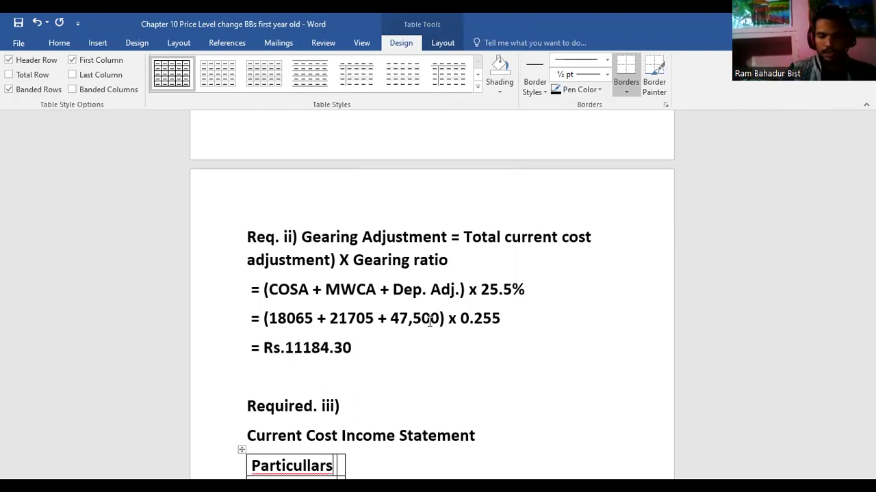
{"action": "key", "text": "BackSpace"}
{"action": "key", "text": "BackSpace"}
{"action": "key", "text": "BackSpace"}
{"action": "key", "text": "BackSpace"}
{"action": "key", "text": "BackSpace"}
{"action": "key", "text": "BackSpace"}
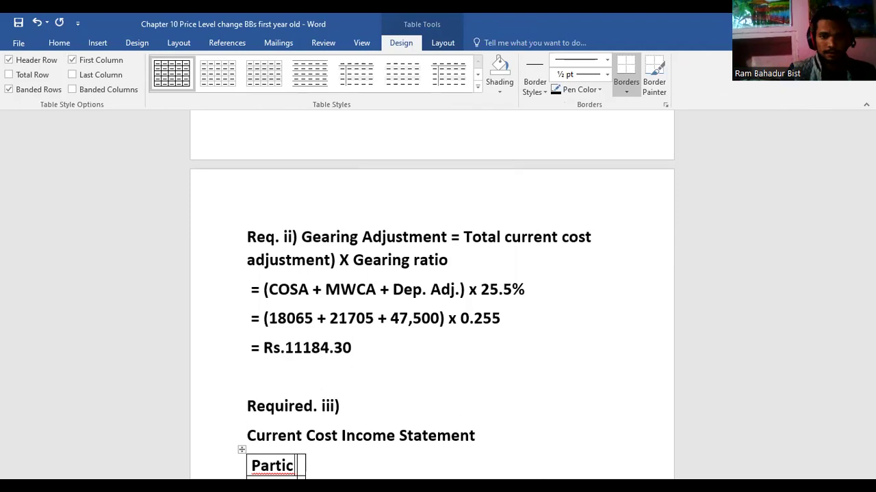
{"action": "key", "text": "BackSpace"}
{"action": "key", "text": "BackSpace"}
{"action": "key", "text": "BackSpace"}
{"action": "key", "text": "BackSpace"}
{"action": "key", "text": "ctrl+z"}
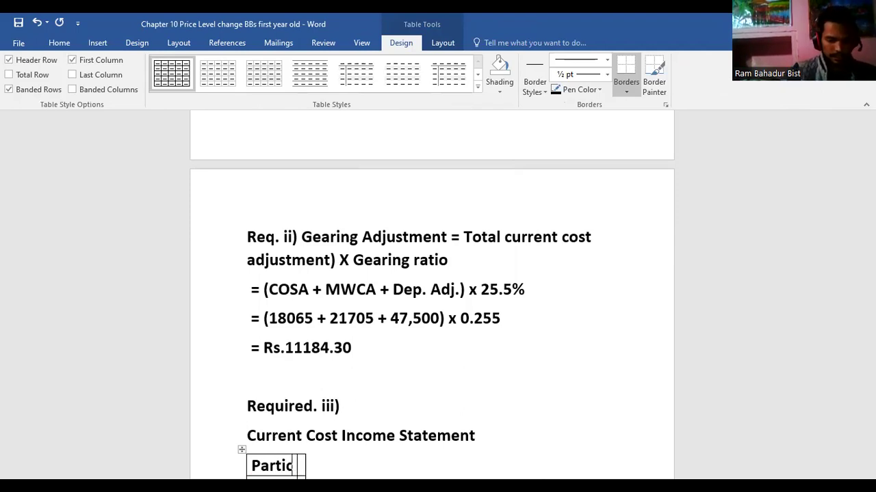
{"action": "type", "text": "ulars"}
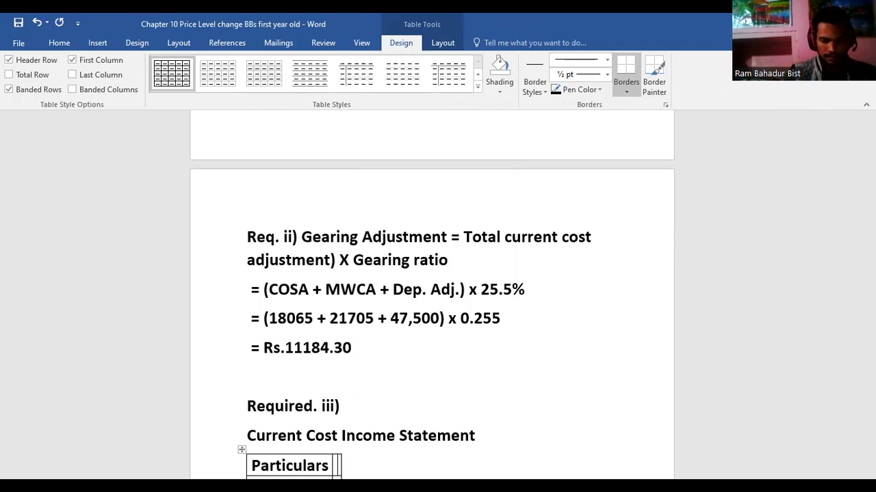
{"action": "key", "text": "Tab"}
{"action": "type", "text": "Amount"}
{"action": "key", "text": "Tab"}
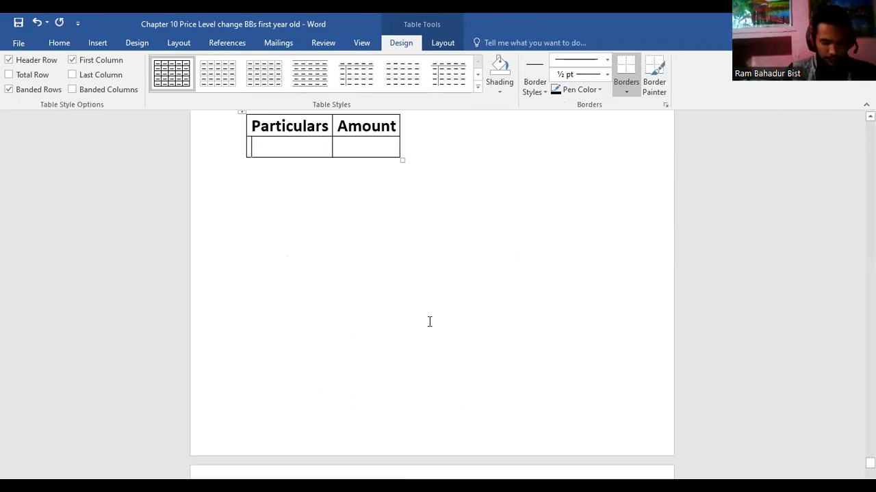
Step: Fill the row with 'HC profit before interest and tax (355000 + 10,000)' and amount 365,000
{"action": "type", "text": "HC "}
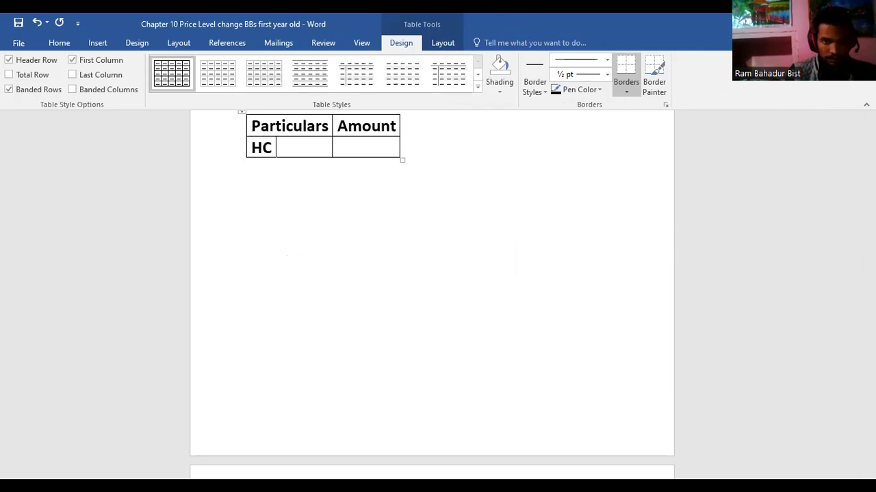
{"action": "type", "text": "pro"}
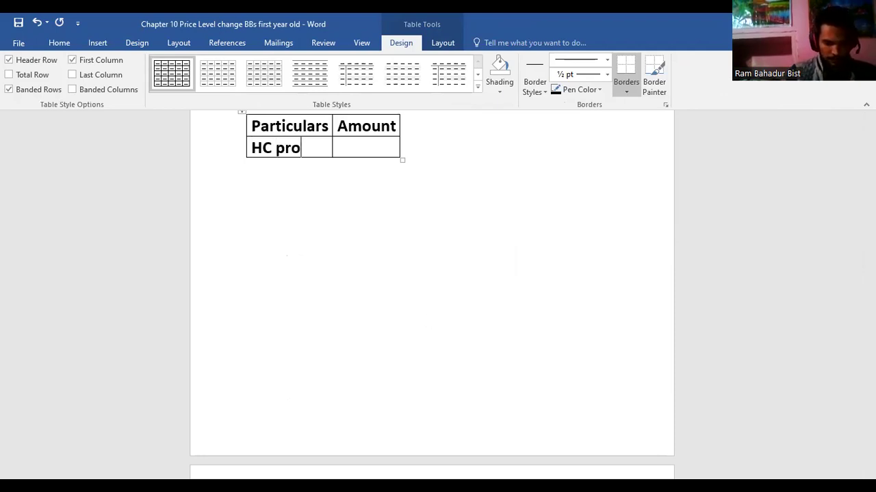
{"action": "type", "text": "fit before"}
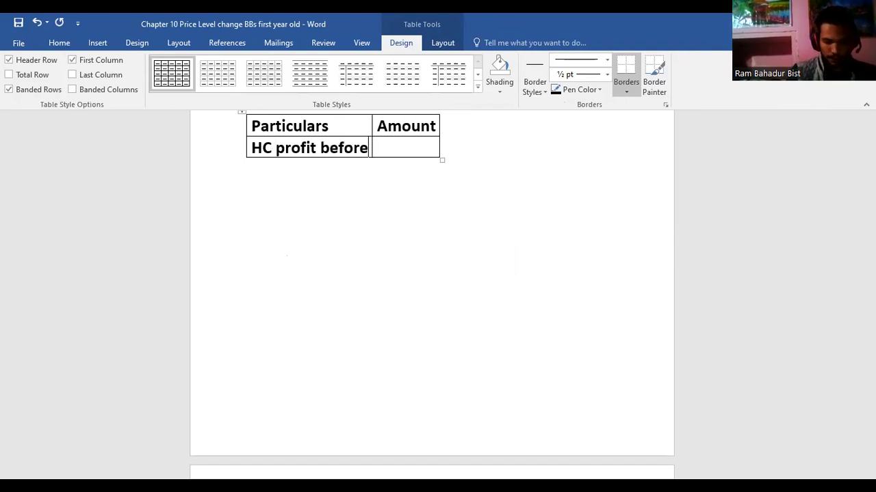
{"action": "type", "text": " interest"}
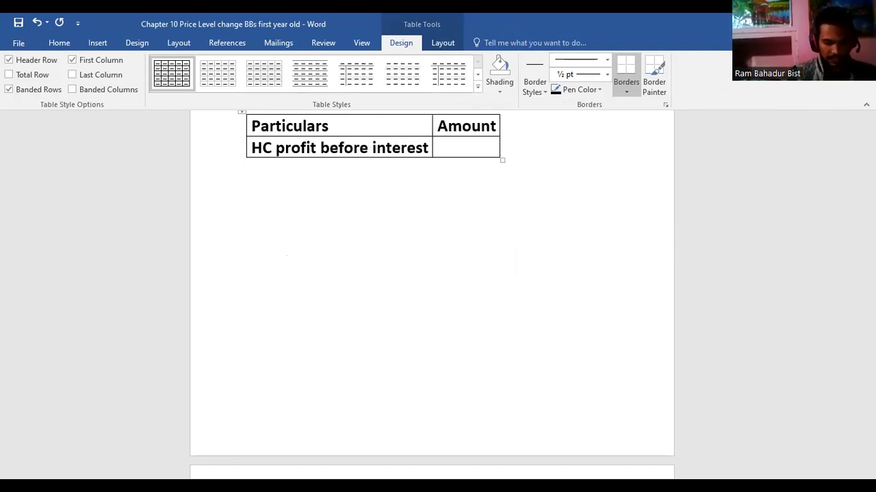
{"action": "type", "text": " abd tax"}
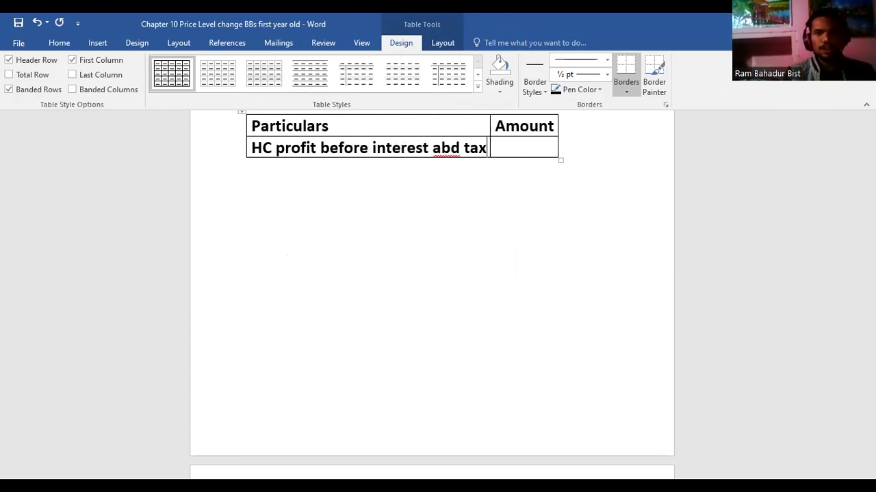
{"action": "key", "text": "BackSpace"}
{"action": "key", "text": "BackSpace"}
{"action": "key", "text": "BackSpace"}
{"action": "key", "text": "BackSpace"}
{"action": "key", "text": "BackSpace"}
{"action": "key", "text": "BackSpace"}
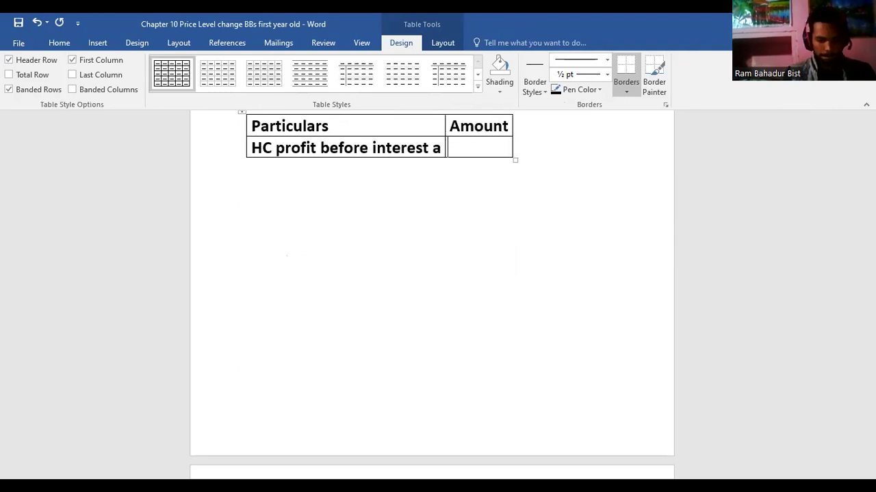
{"action": "type", "text": "nd tax ("}
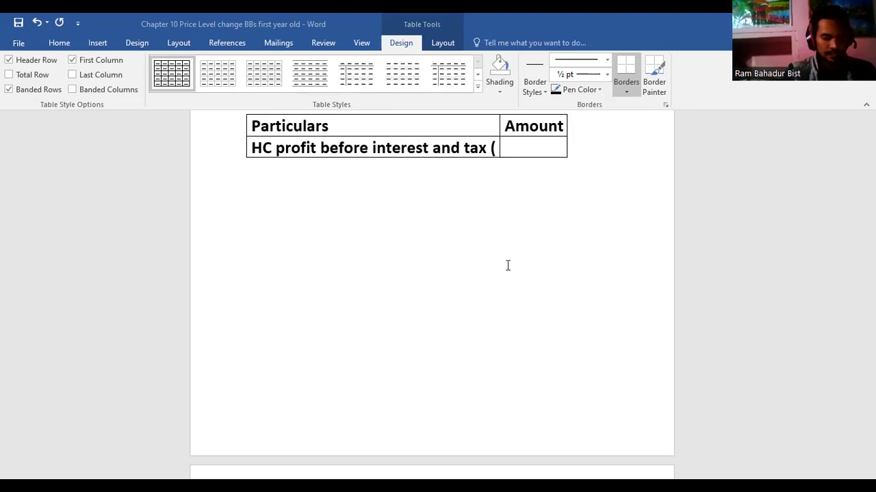
{"action": "type", "text": "3550"}
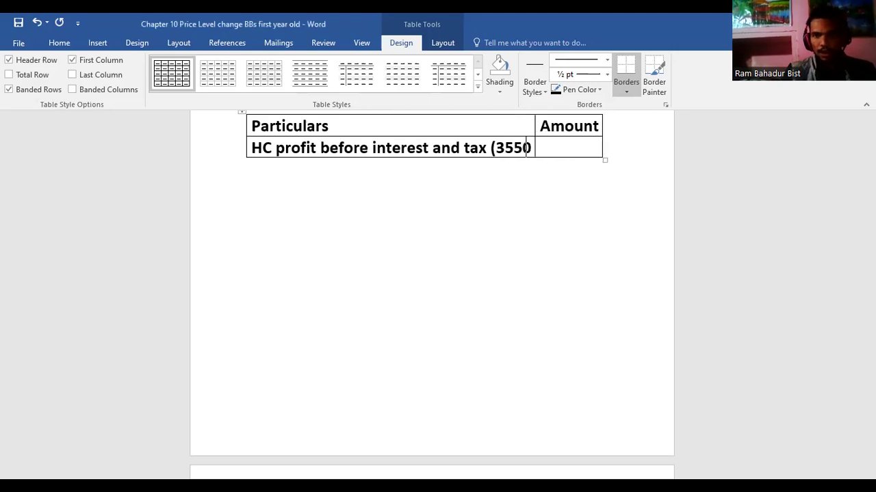
{"action": "type", "text": "00"}
{"action": "type", "text": " +"}
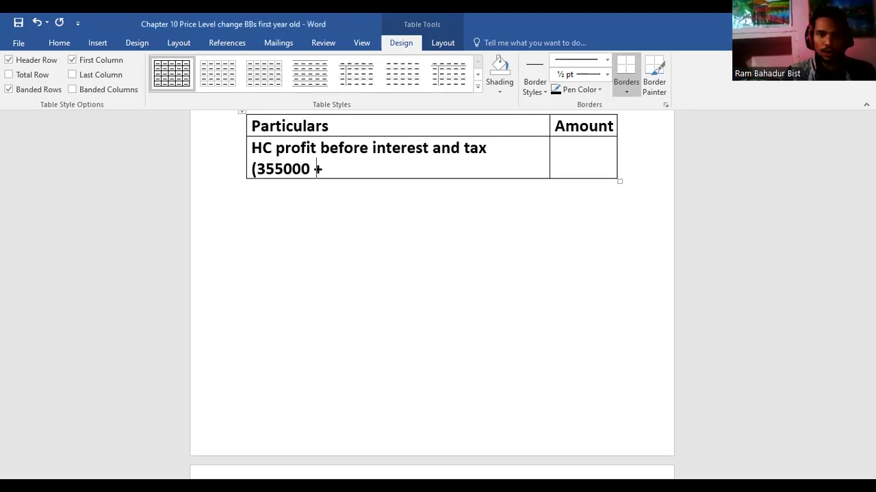
{"action": "type", "text": " 10,000)"}
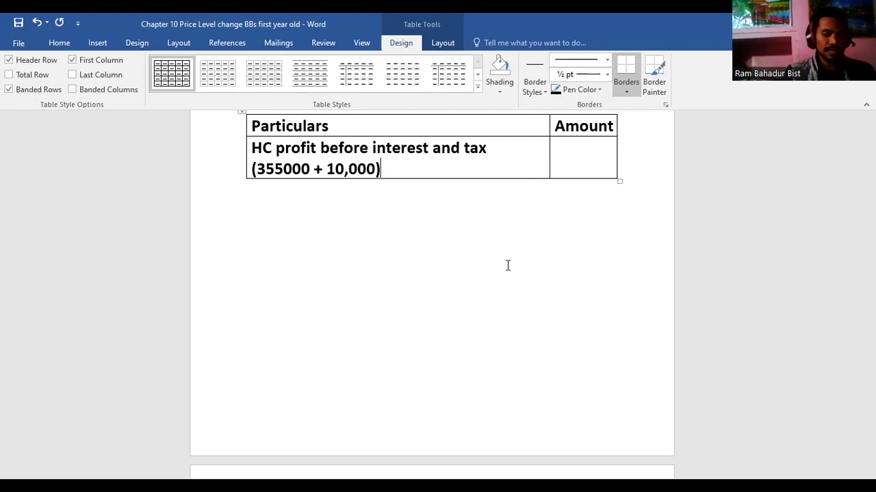
{"action": "key", "text": "Tab"}
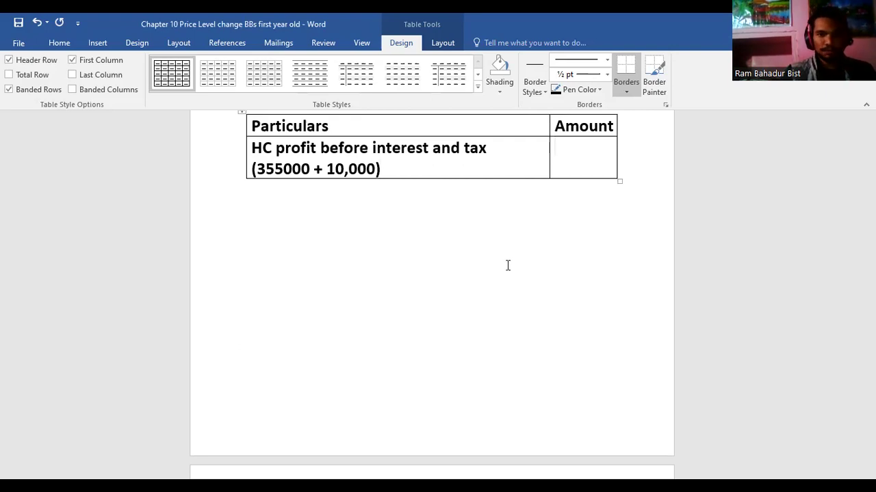
{"action": "type", "text": "3"}
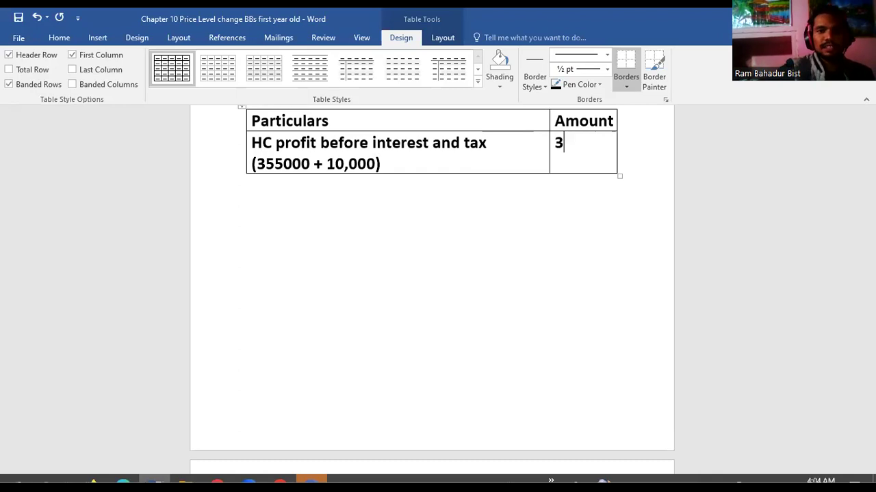
{"action": "type", "text": "65,000"}
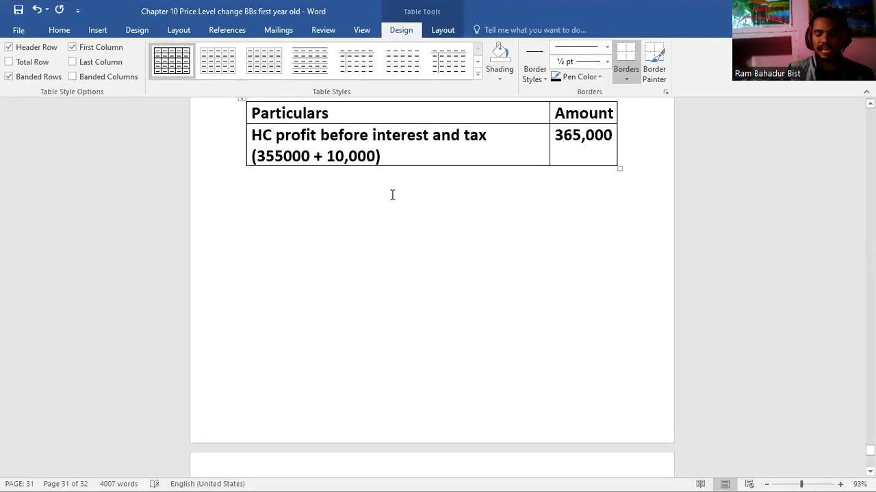
Step: Add a 'less:' line under the profit entry in the Particulars cell
{"action": "key", "text": "Return"}
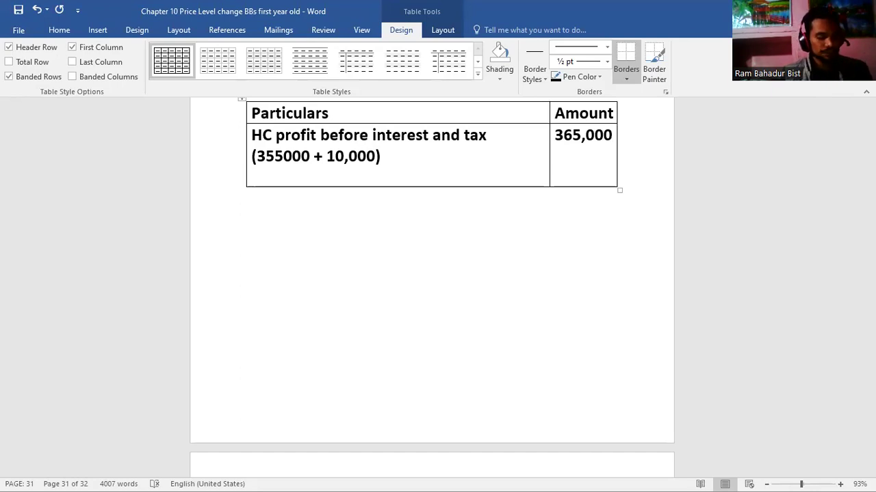
{"action": "type", "text": "less"}
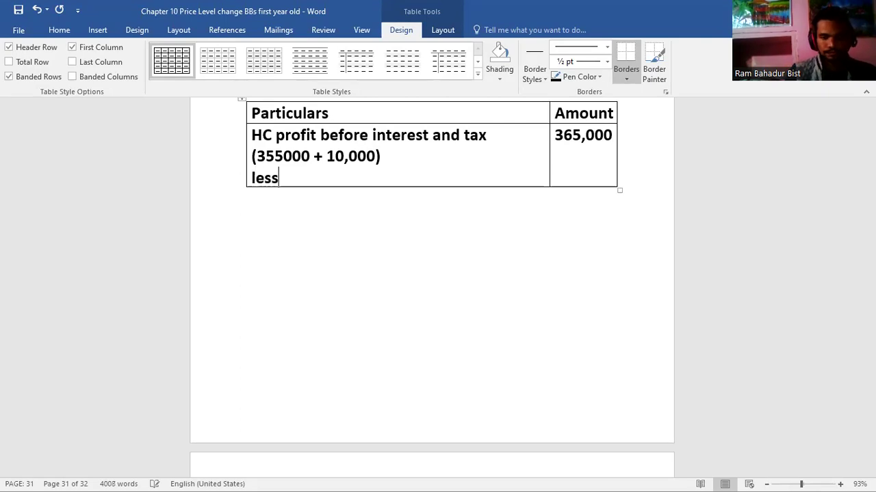
{"action": "type", "text": ":"}
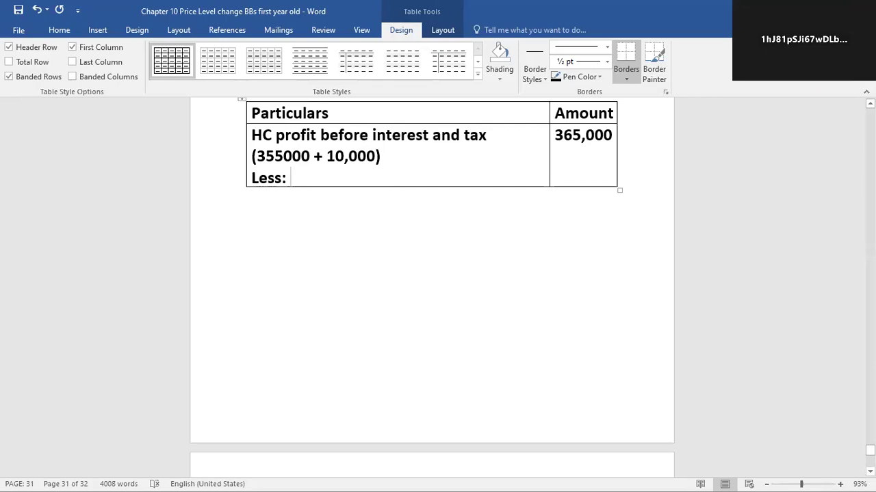
{"action": "scroll", "coordinate": [431, 273], "scroll_direction": "up", "scroll_amount": 3}
{"action": "scroll", "coordinate": [432, 273], "scroll_direction": "up", "scroll_amount": 3}
{"action": "scroll", "coordinate": [431, 273], "scroll_direction": "down", "scroll_amount": 2}
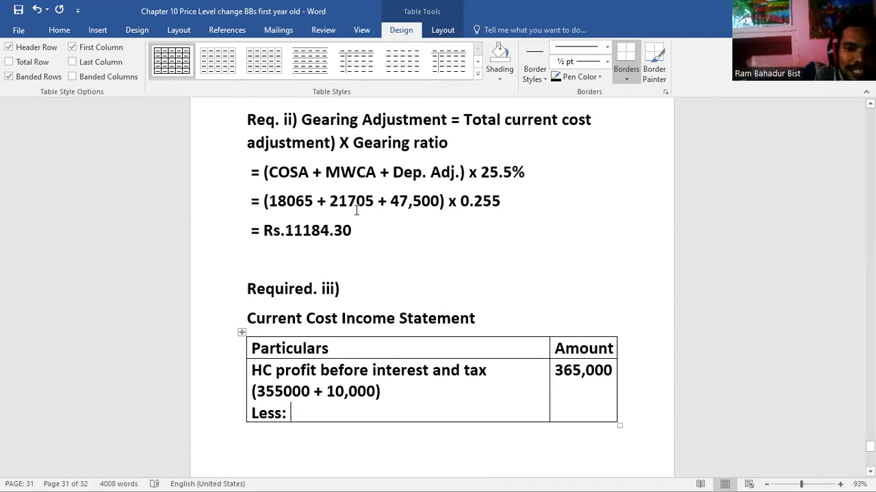
Step: Replace the gearing adjustment result 11184.30 with 22253.85
{"action": "left_click_drag", "start_coordinate": [285, 232], "coordinate": [352, 237]}
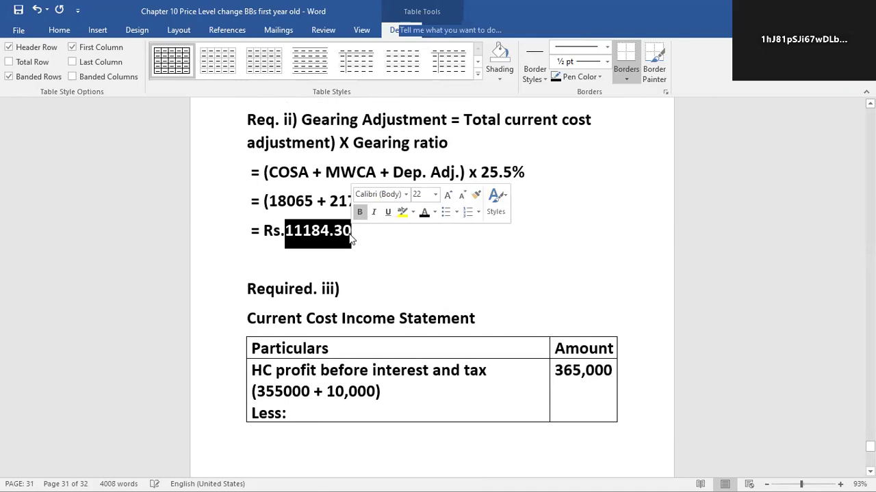
{"action": "type", "text": "222"}
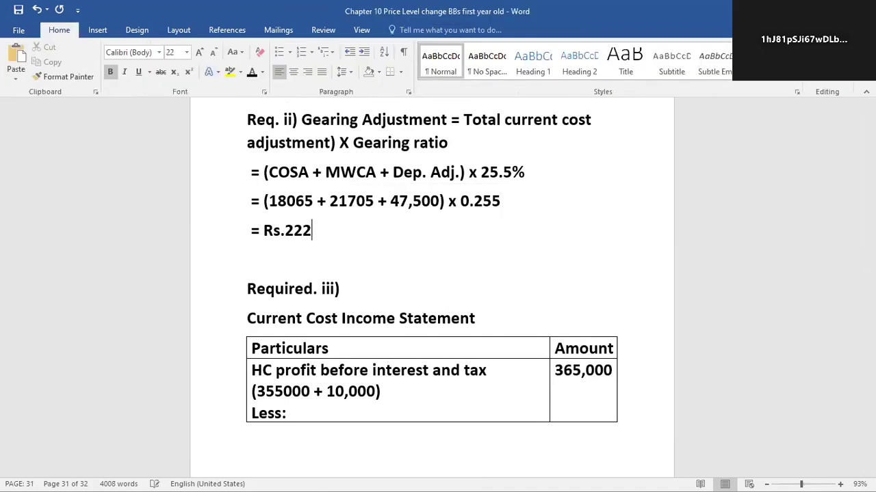
{"action": "type", "text": "53.85"}
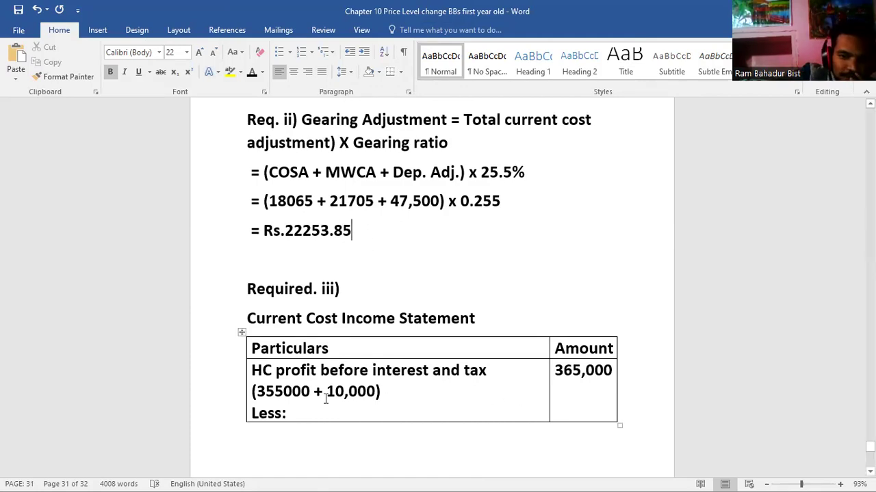
{"action": "left_click", "coordinate": [364, 419]}
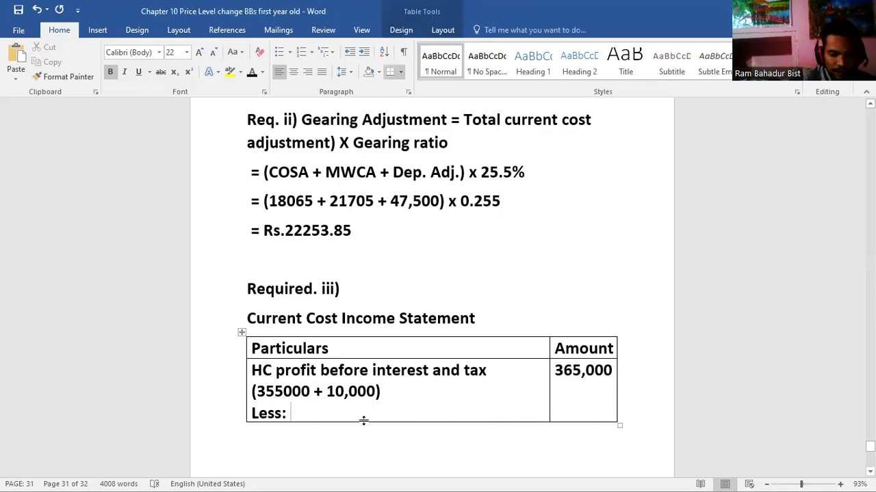
Step: After 'Less:', type 'total current cost adjustment' with '(COSA + MWCA + DA)' on the next line
{"action": "type", "text": "tota"}
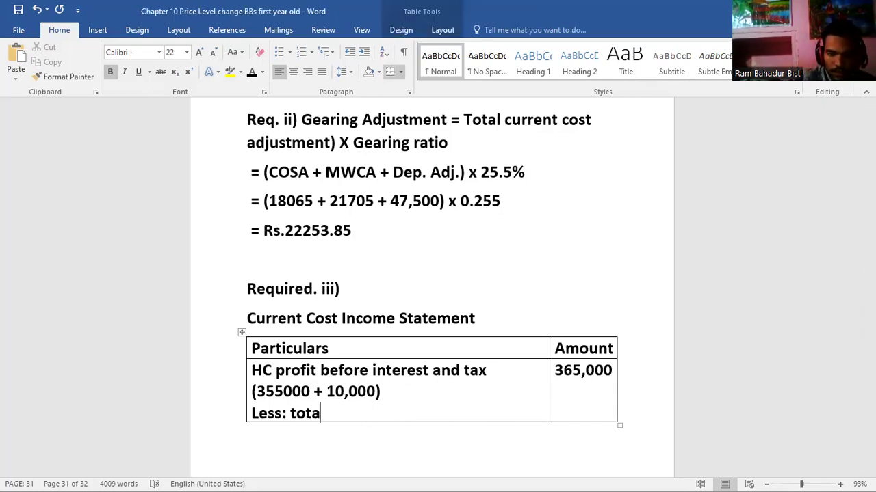
{"action": "type", "text": "l curr"}
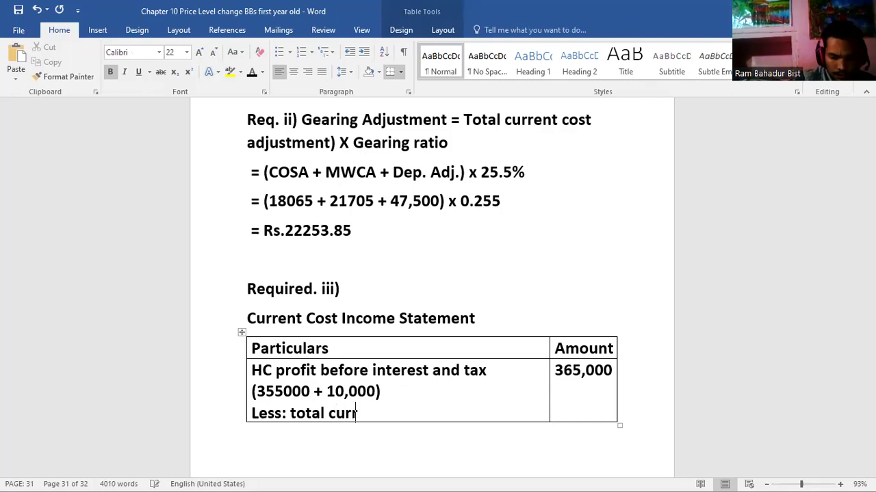
{"action": "type", "text": "ent cost "}
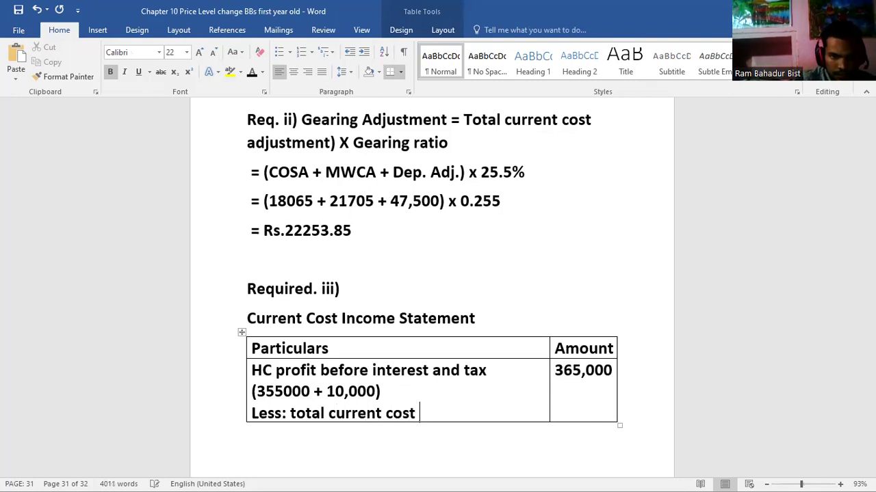
{"action": "type", "text": "adjust"}
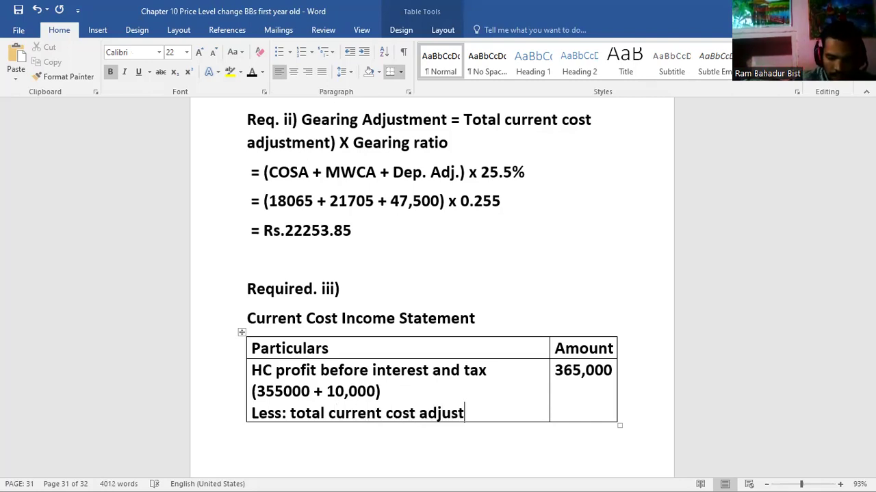
{"action": "type", "text": "ment"}
{"action": "key", "text": "Return"}
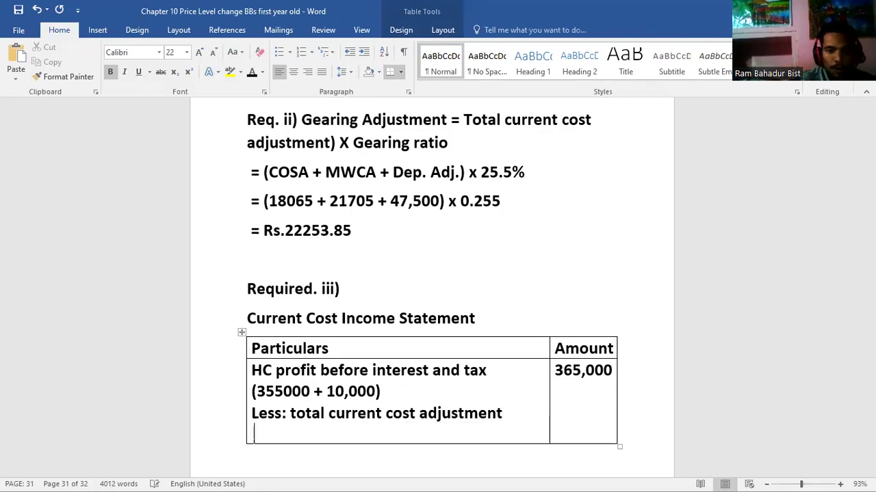
{"action": "type", "text": "(COS"}
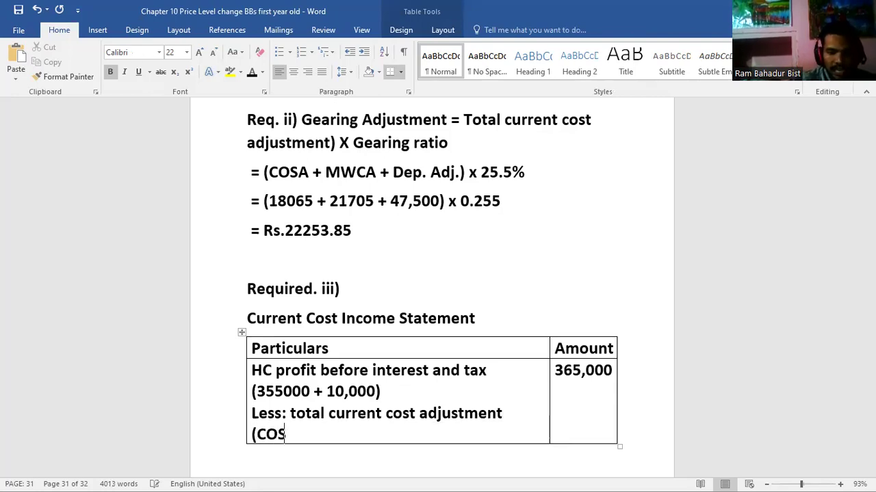
{"action": "type", "text": "A + M"}
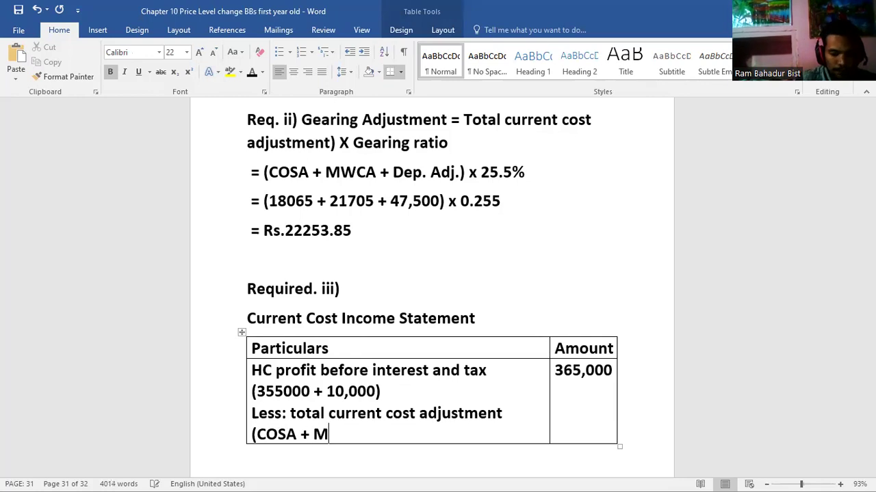
{"action": "type", "text": "WCA "}
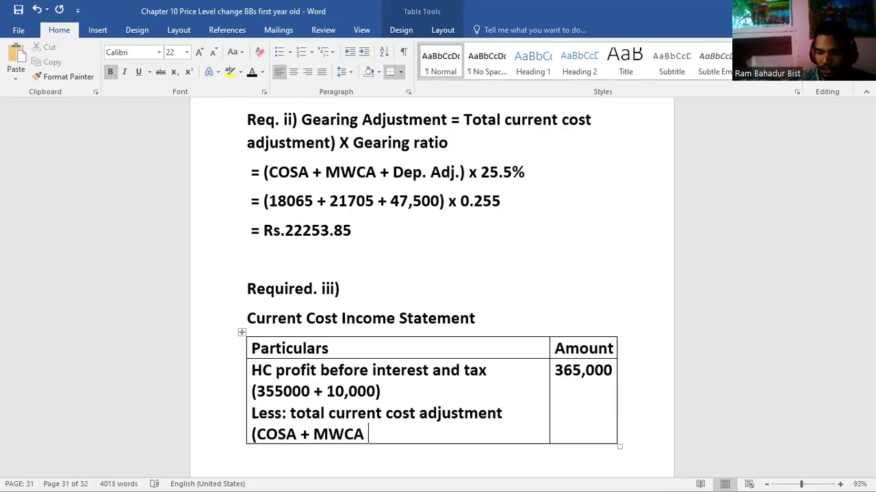
{"action": "type", "text": "+ DA)"}
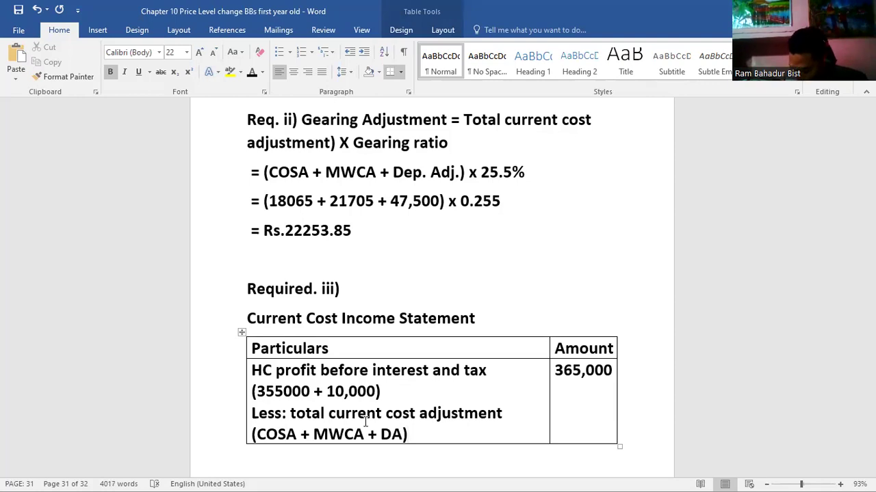
Step: Add an empty paragraph below the table and blank lines under 365,000 in the Amount cell
{"action": "left_click", "coordinate": [577, 410]}
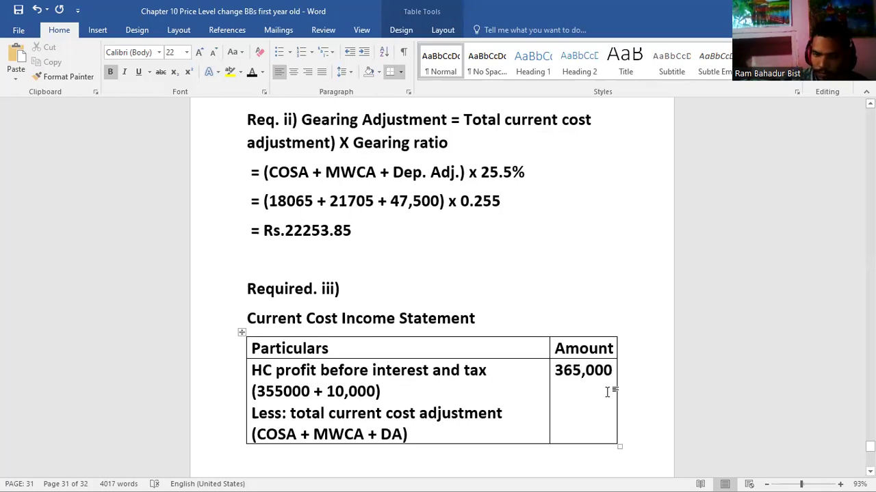
{"action": "key", "text": "Down"}
{"action": "key", "text": "Return"}
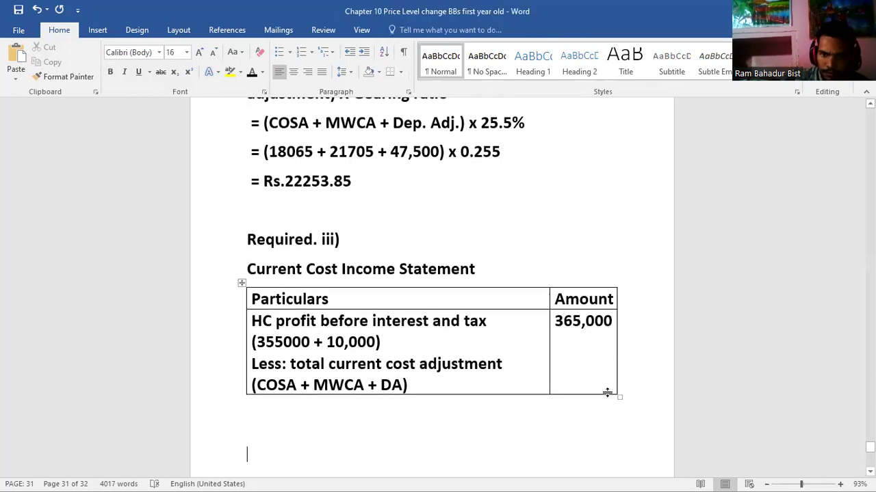
{"action": "left_click", "coordinate": [512, 370]}
{"action": "key", "text": "Tab"}
{"action": "key", "text": "Right"}
{"action": "key", "text": "Return"}
{"action": "type", "text": "\\"}
{"action": "key", "text": "BackSpace"}
{"action": "key", "text": "Return"}
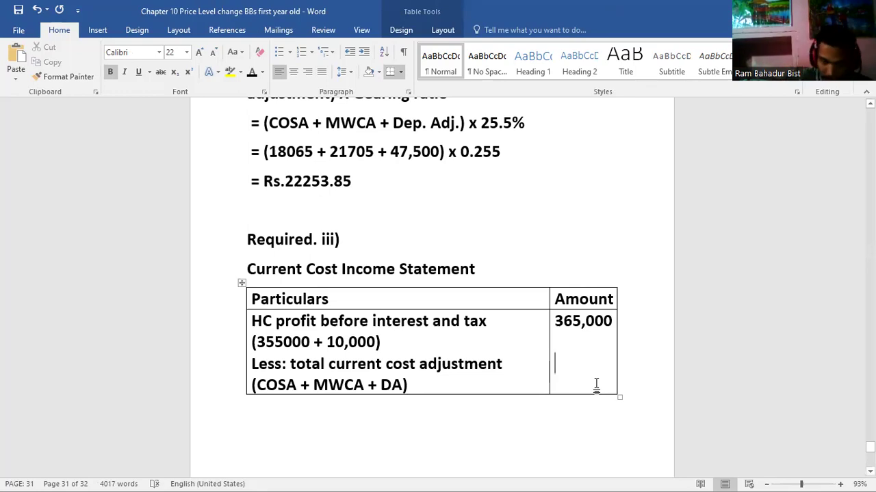
Step: Add an 'Add: Gearing Adjustment' line below '(COSA + MWCA + DA)' and move down the Amount column
{"action": "left_click", "coordinate": [425, 381]}
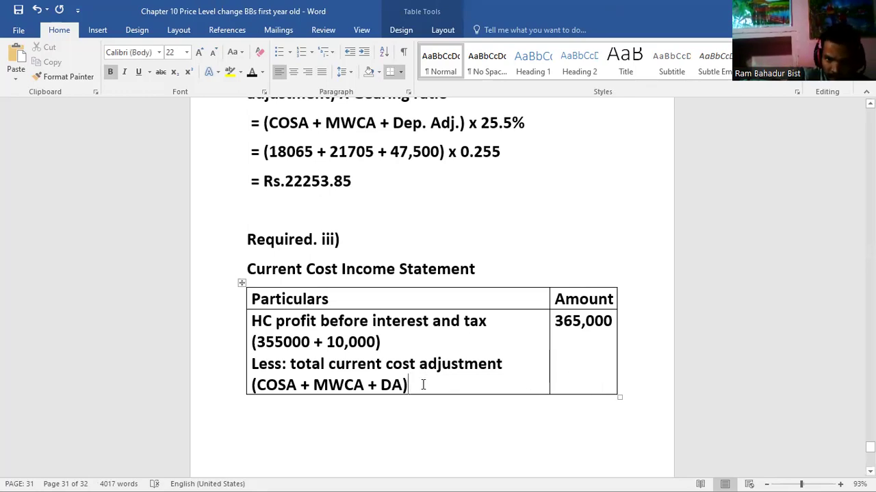
{"action": "key", "text": "Return"}
{"action": "type", "text": "Add"}
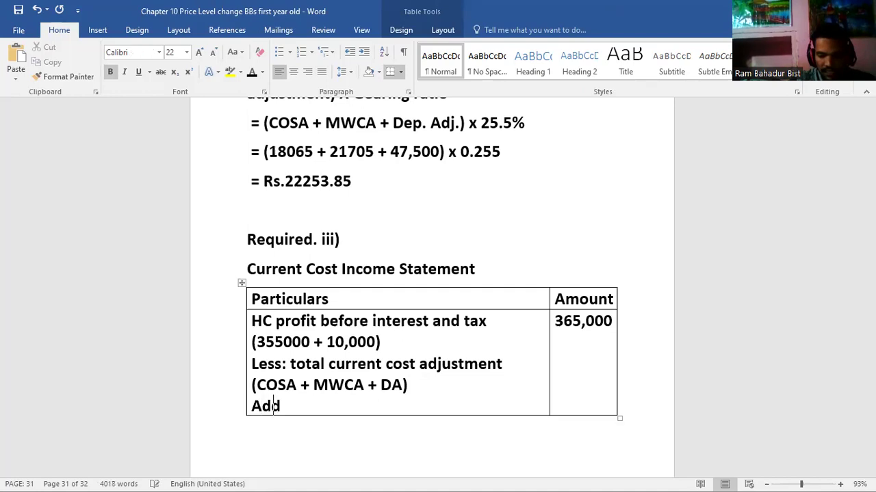
{"action": "type", "text": ": Gearing"}
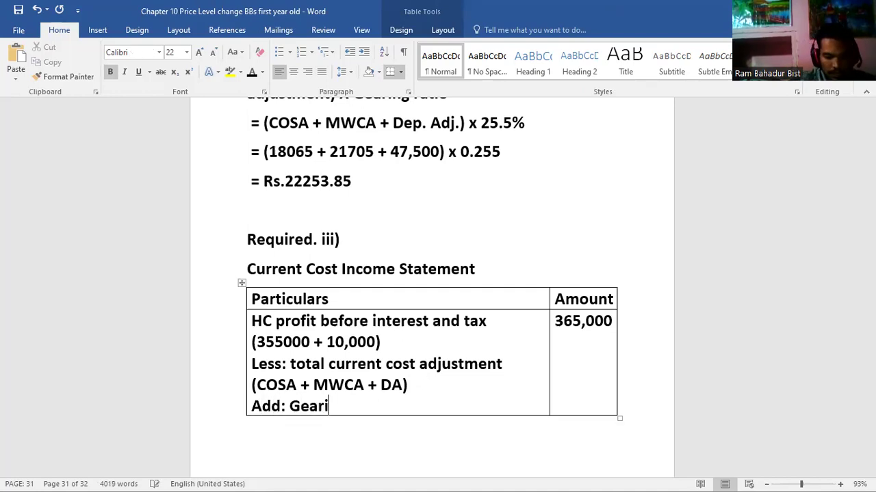
{"action": "type", "text": "j"}
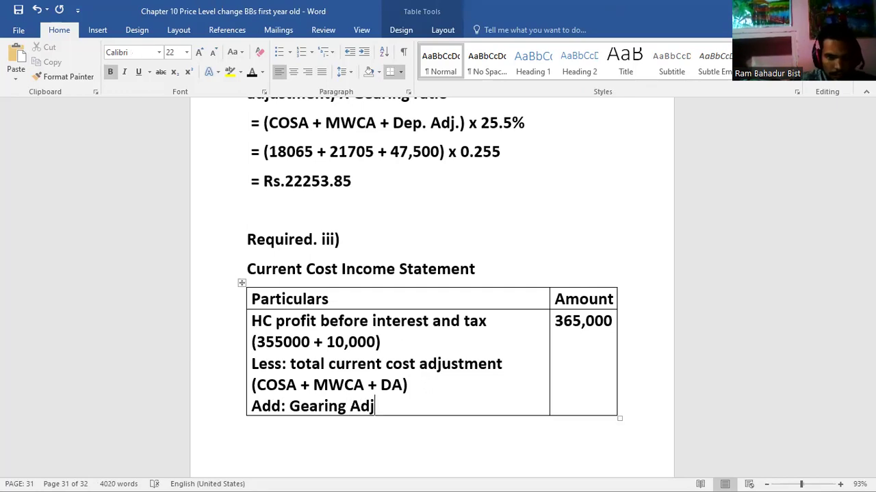
{"action": "type", "text": "ustment"}
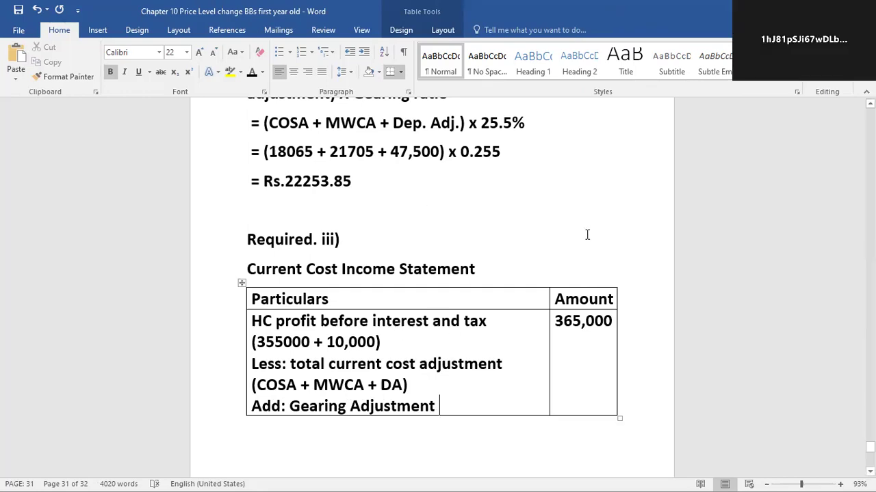
{"action": "left_click", "coordinate": [615, 321]}
{"action": "key", "text": "Return"}
{"action": "key", "text": "Return"}
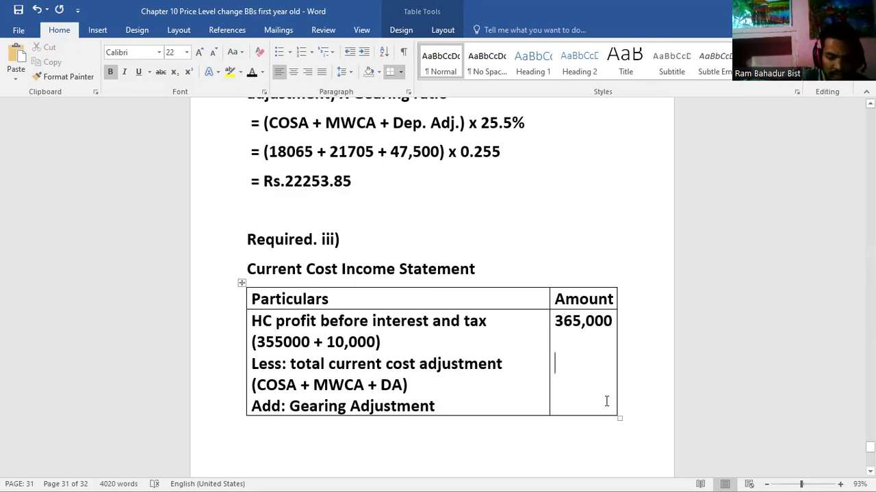
Step: Enter 77,270 as the cost adjustment and right-align the 365,000 and 77,270 amounts
{"action": "type", "text": "77,"}
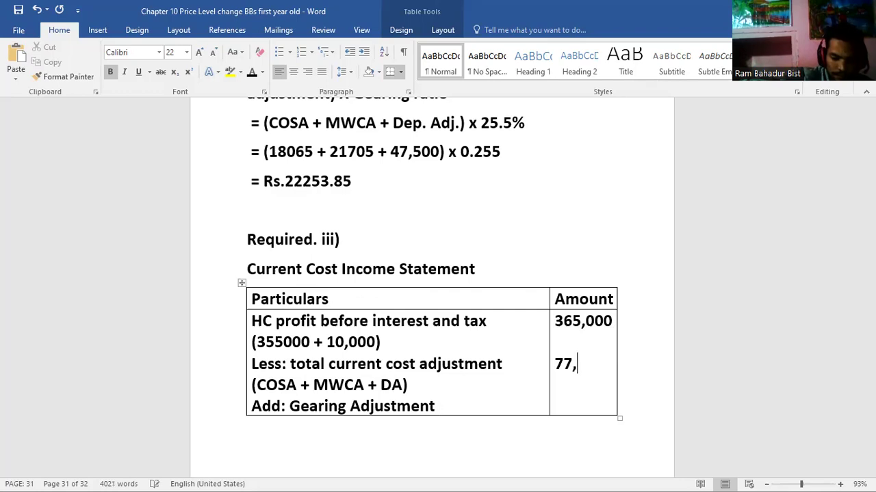
{"action": "type", "text": "270"}
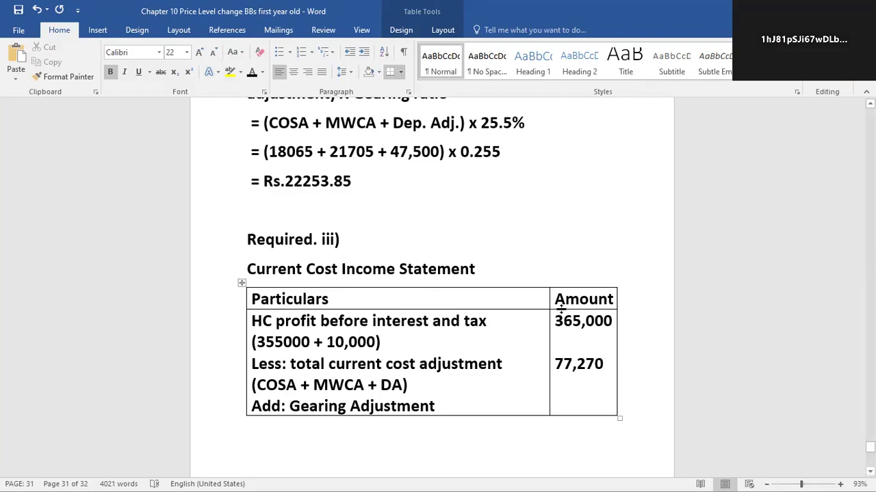
{"action": "left_click_drag", "start_coordinate": [558, 318], "coordinate": [583, 383]}
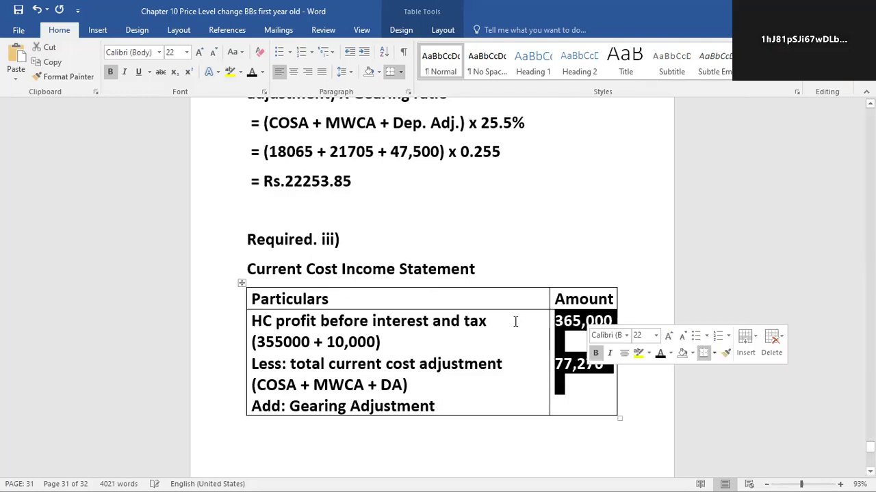
{"action": "left_click", "coordinate": [307, 75]}
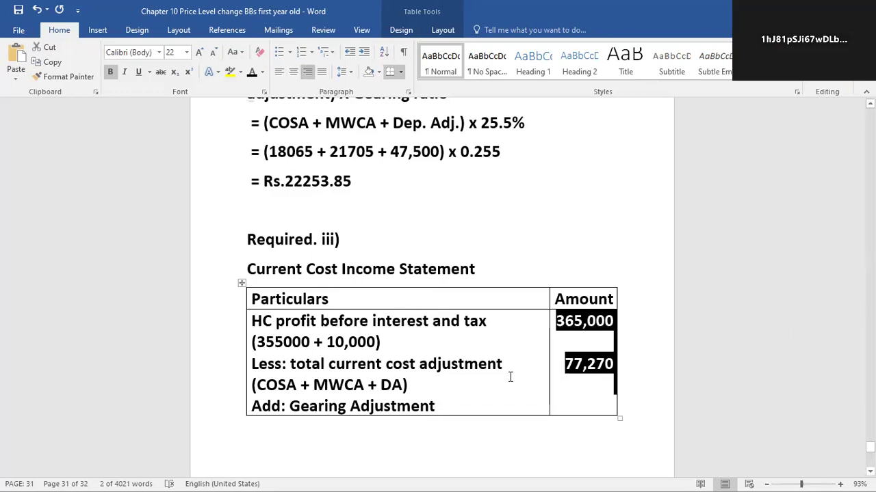
Step: Enter 22,253.85 as the Gearing Adjustment amount
{"action": "left_click", "coordinate": [585, 413]}
{"action": "key", "text": "Return"}
{"action": "key", "text": "BackSpace"}
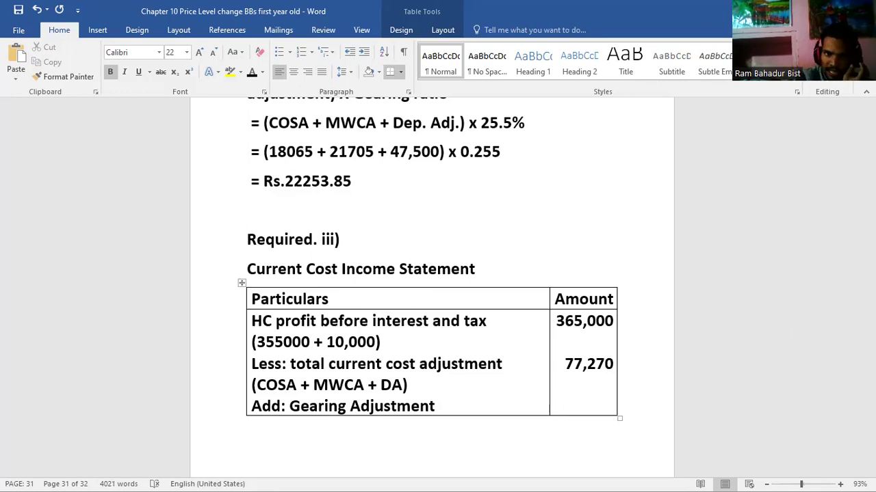
{"action": "type", "text": "22"}
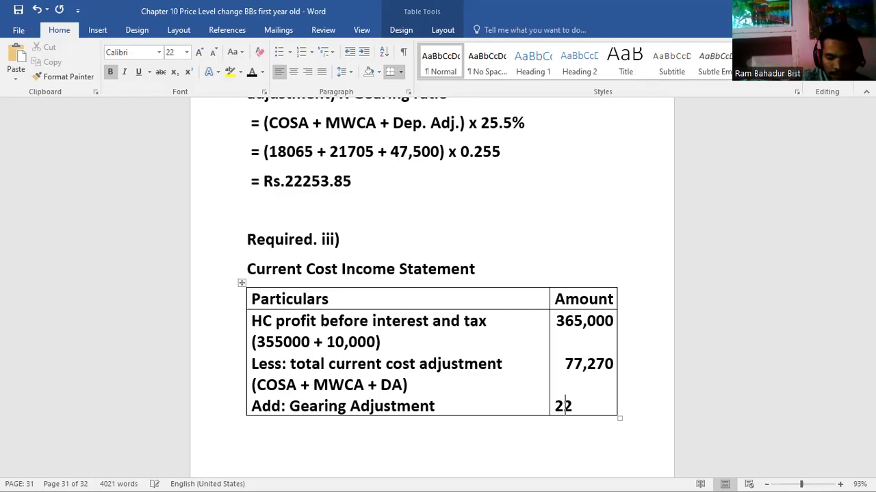
{"action": "type", "text": ",253.85"}
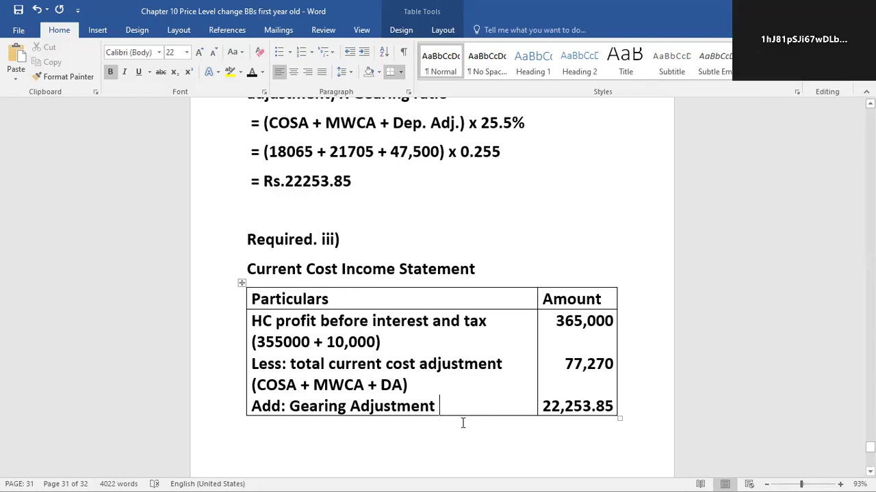
Step: Correct the cost adjustment to 87,270 and add a new row below Gearing Adjustment
{"action": "left_click", "coordinate": [574, 364]}
{"action": "key", "text": "BackSpace"}
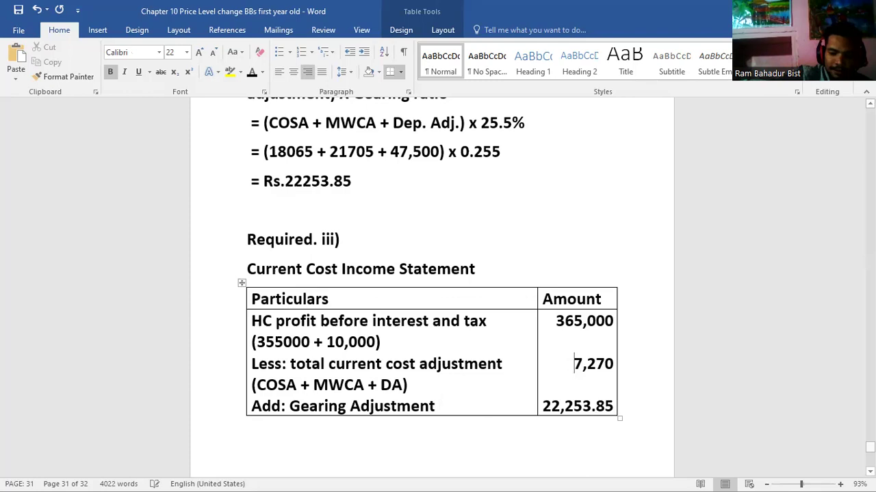
{"action": "type", "text": "8"}
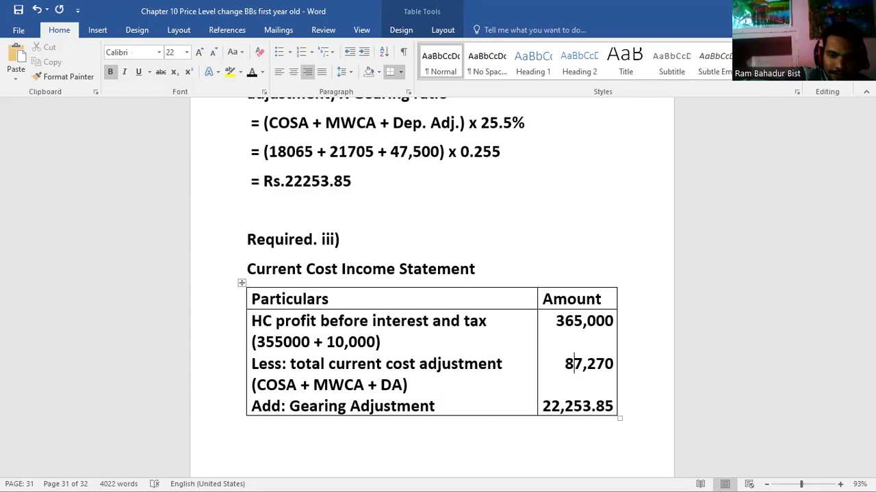
{"action": "left_click", "coordinate": [612, 408]}
{"action": "key", "text": "Tab"}
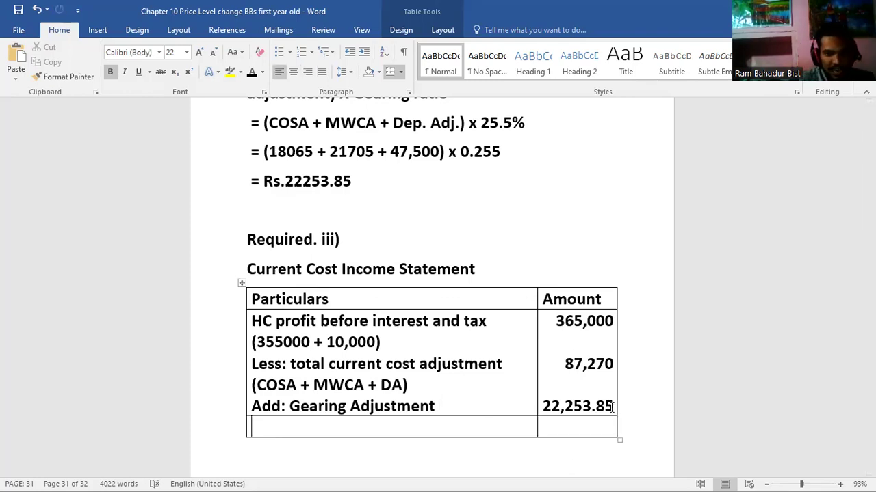
Step: Label the new row 'CC profit before interest and tax' and bracket the adjustment as (87,270)
{"action": "type", "text": "CC"}
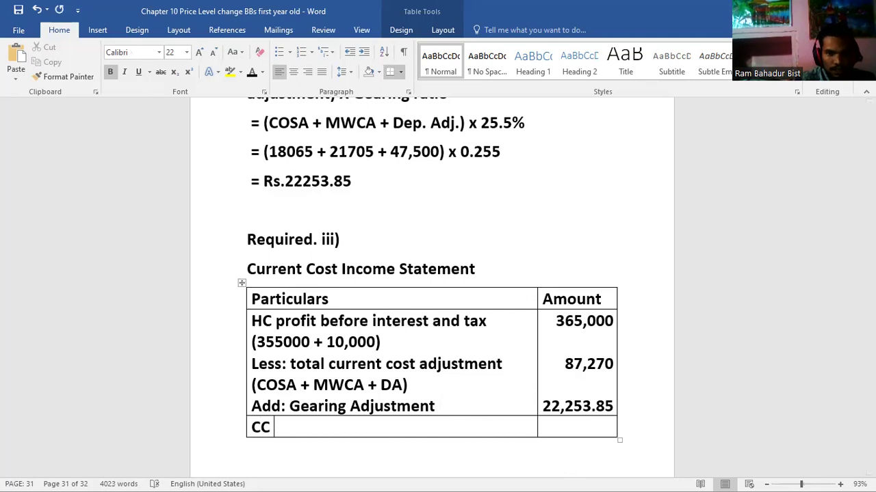
{"action": "type", "text": " pr"}
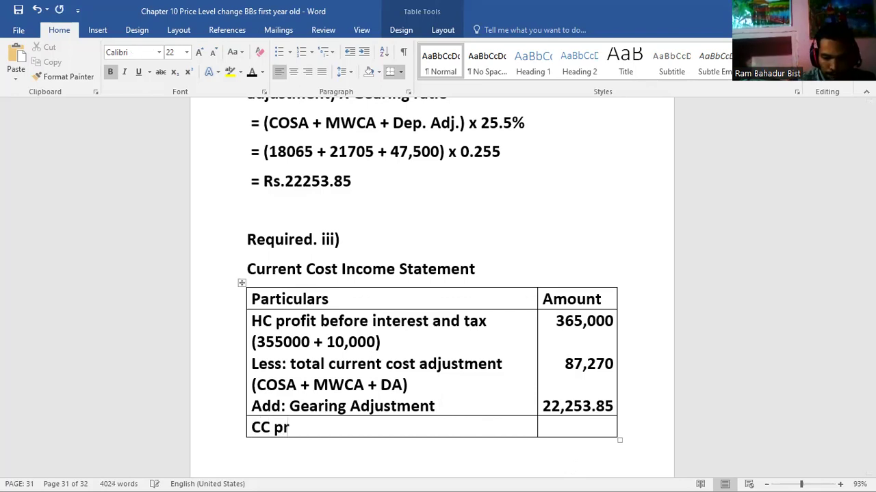
{"action": "type", "text": "ofit be"}
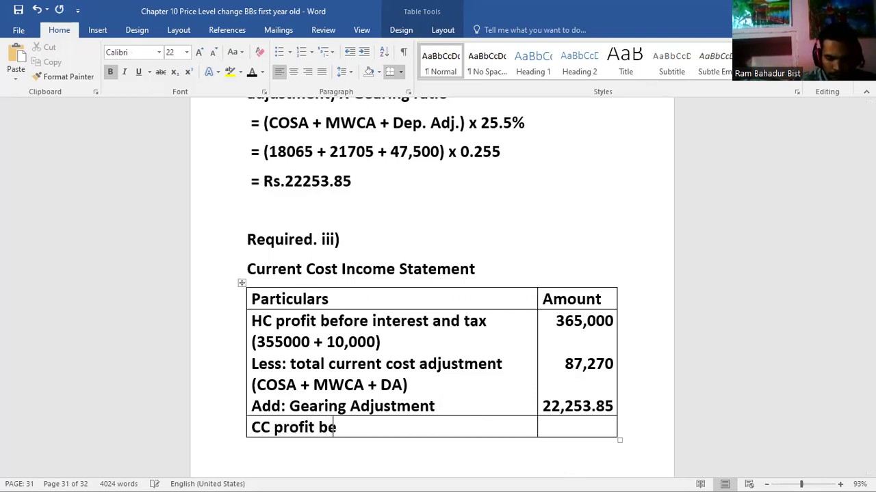
{"action": "type", "text": "fore inte"}
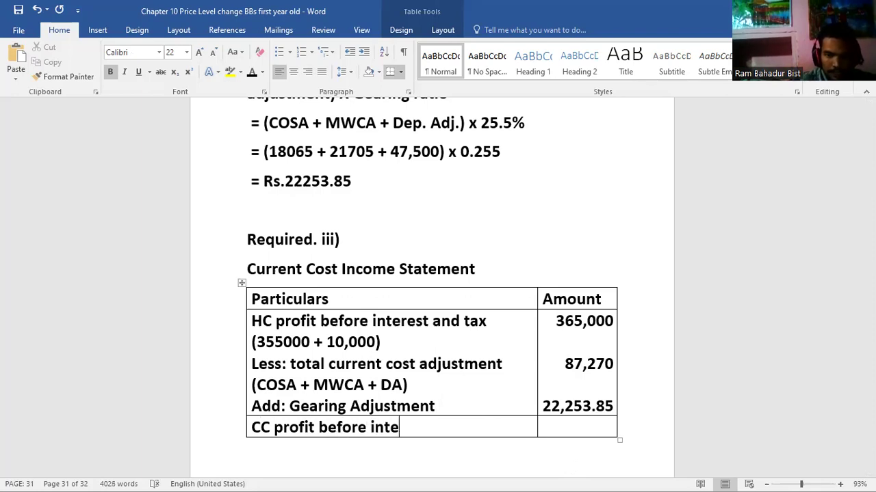
{"action": "type", "text": "rest and tax"}
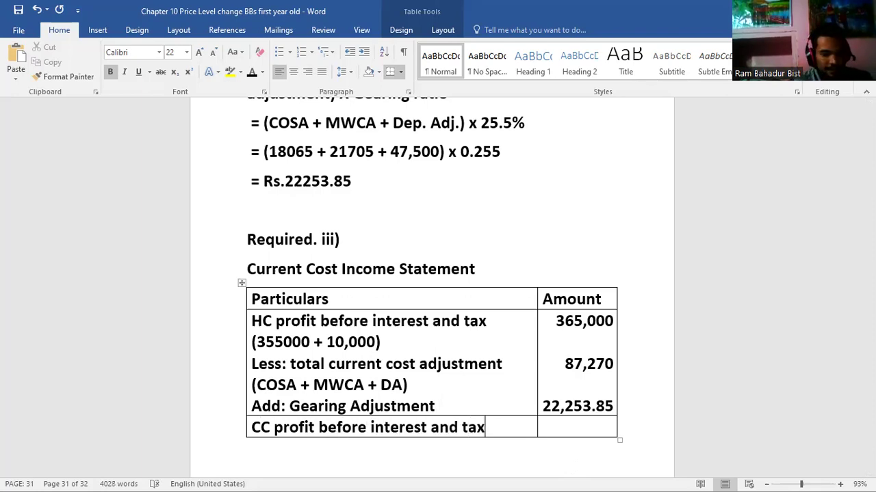
{"action": "key", "text": "Tab"}
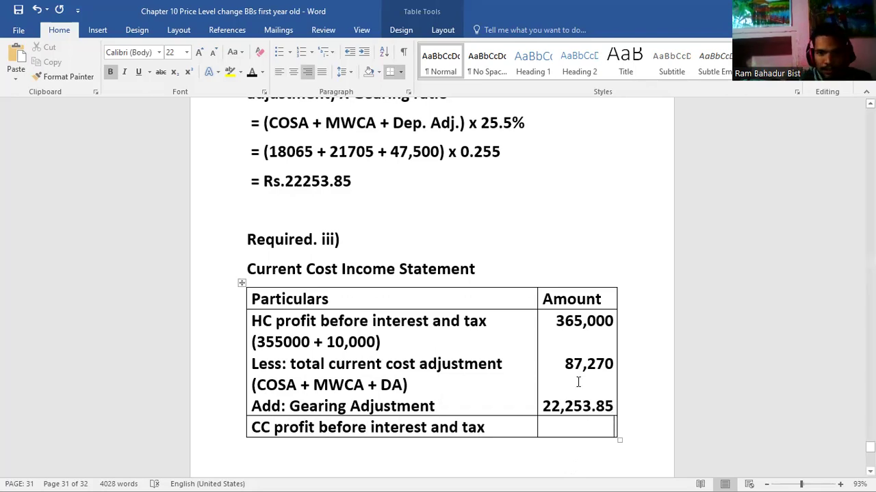
{"action": "left_click", "coordinate": [566, 364]}
{"action": "type", "text": "("}
{"action": "key", "text": "Right"}
{"action": "key", "text": "Right"}
{"action": "key", "text": "Right"}
{"action": "key", "text": "Right"}
{"action": "key", "text": "Right"}
{"action": "key", "text": "Right"}
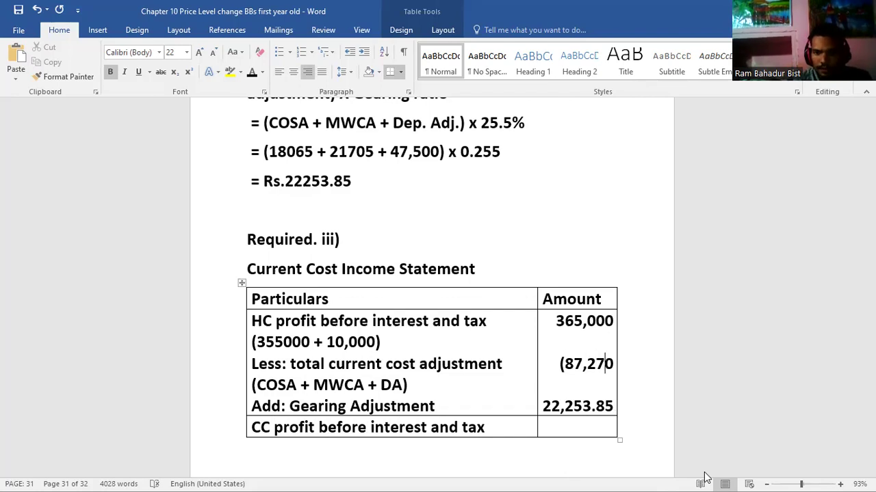
{"action": "type", "text": ")"}
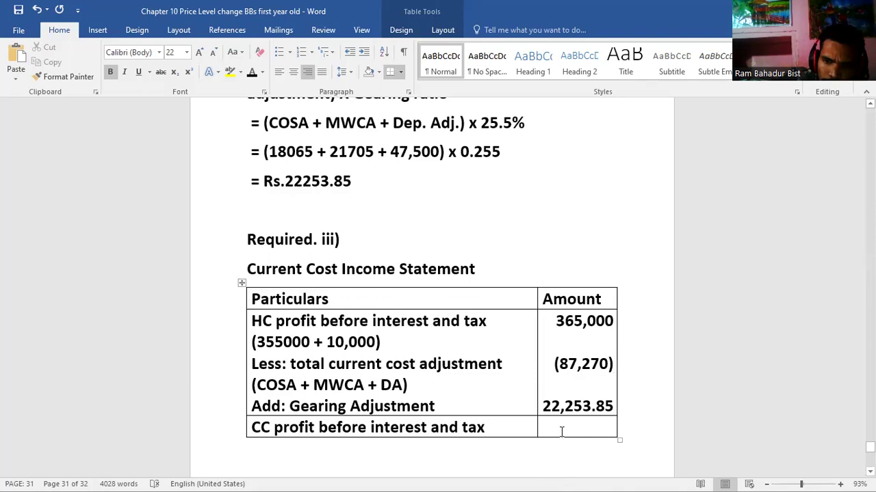
Step: Add 'Less: Interest' and 'Tax' lines beneath the CC profit before interest and tax label
{"action": "left_click_drag", "start_coordinate": [608, 452], "coordinate": [490, 474]}
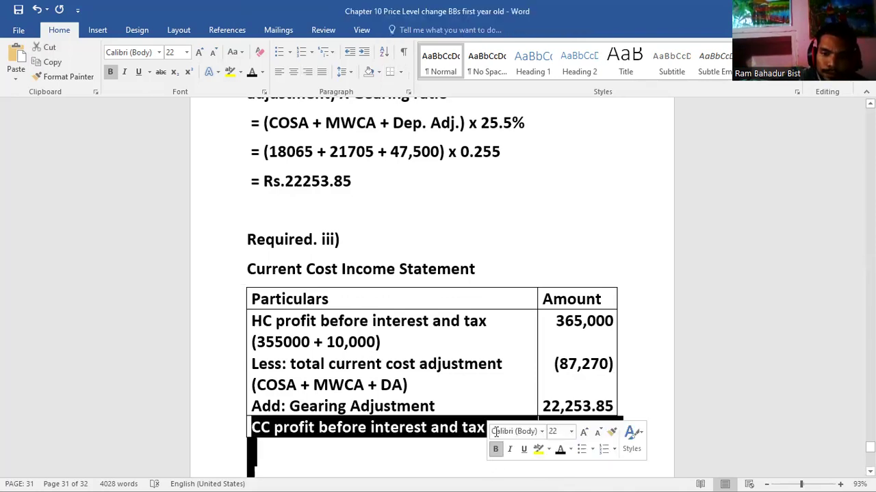
{"action": "left_click", "coordinate": [430, 474]}
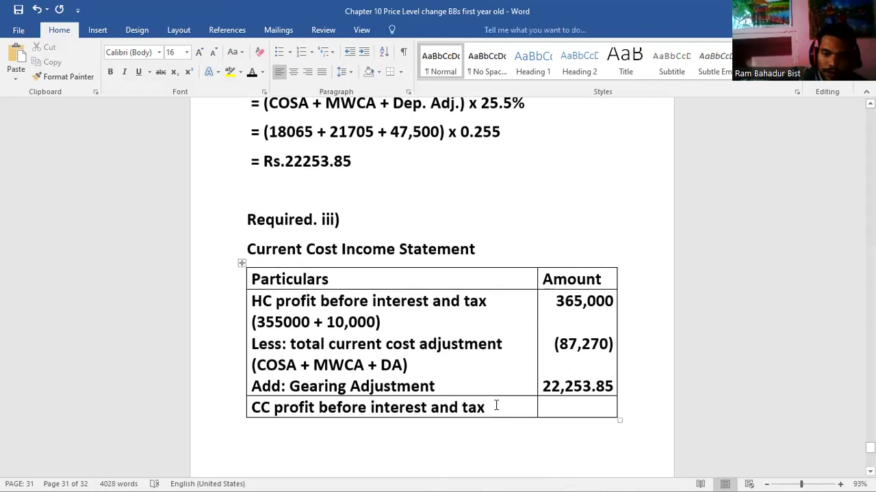
{"action": "left_click", "coordinate": [495, 406]}
{"action": "key", "text": "Return"}
{"action": "type", "text": "Less: Interest"}
{"action": "key", "text": "Return"}
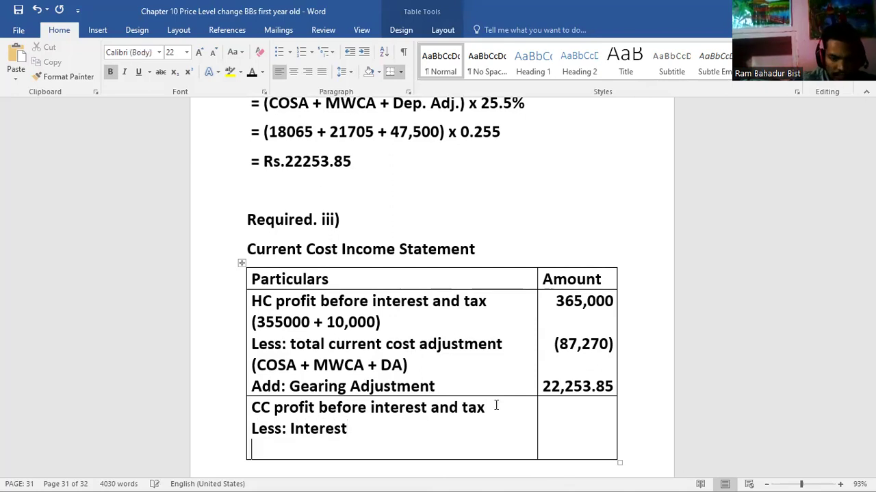
{"action": "type", "text": "Ta"}
{"action": "key", "text": "BackSpace"}
{"action": "key", "text": "BackSpace"}
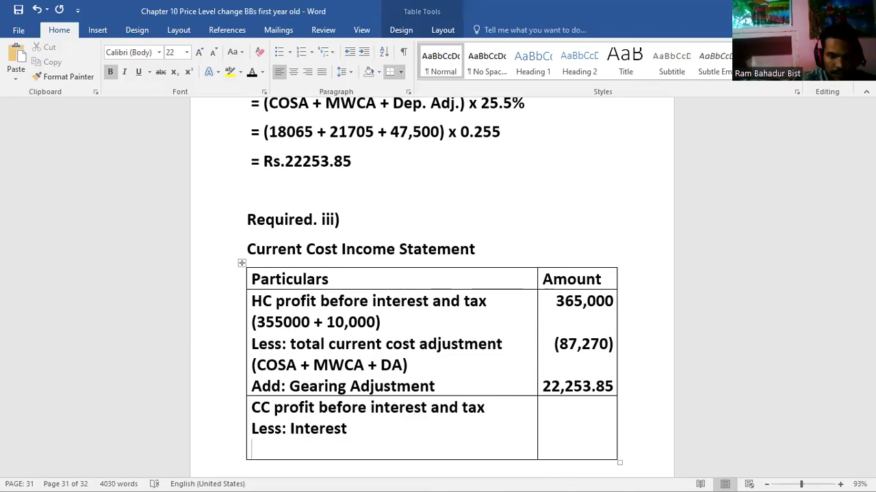
{"action": "type", "text": "T"}
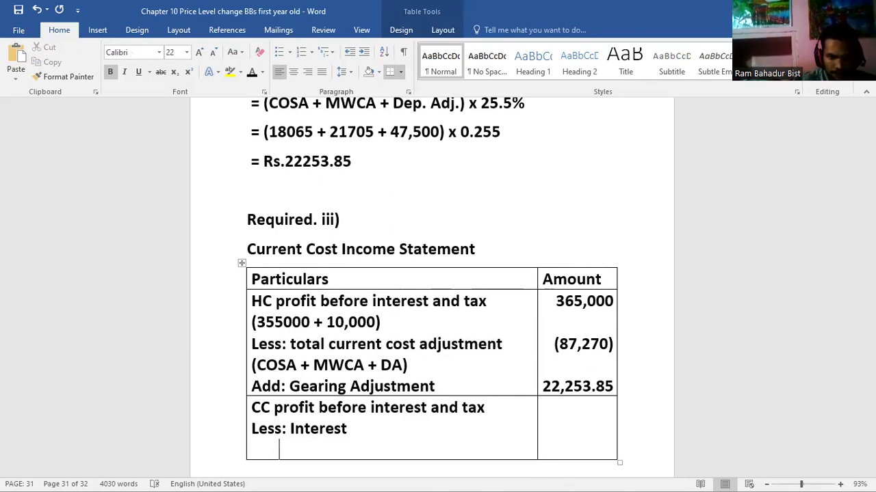
{"action": "type", "text": "ax"}
Step: Add a 'Dividend paid' line and right-align the CC profit amount cell
{"action": "key", "text": "Return"}
{"action": "type", "text": "Dic"}
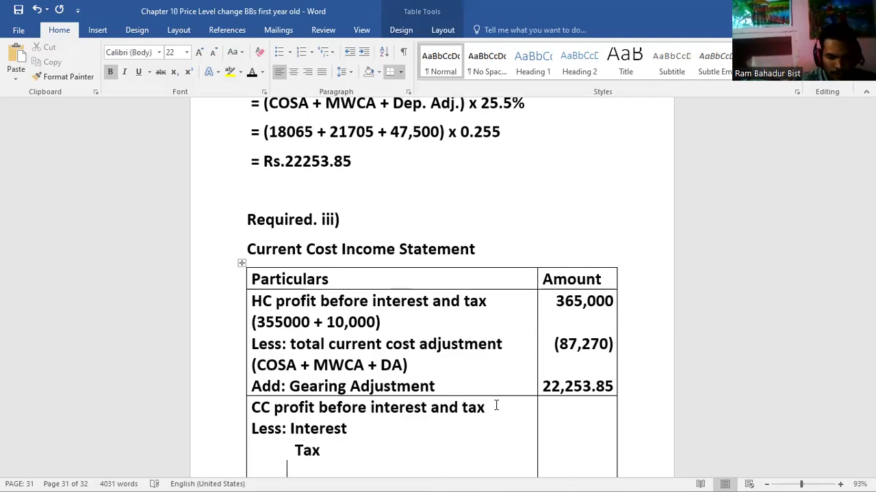
{"action": "key", "text": "BackSpace"}
{"action": "type", "text": "v"}
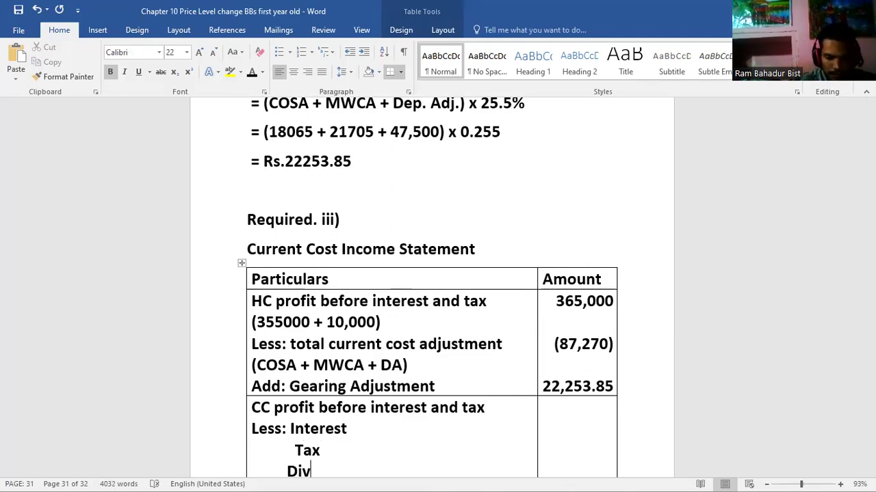
{"action": "type", "text": "idend paid"}
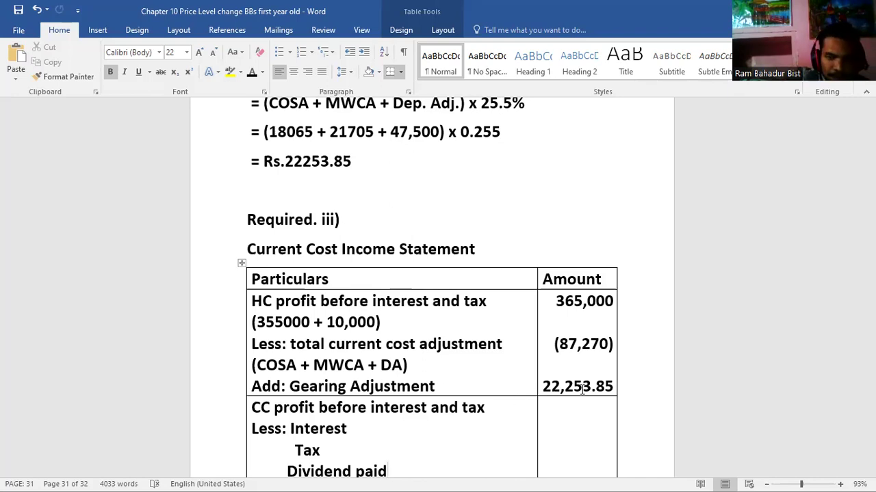
{"action": "left_click", "coordinate": [568, 427]}
{"action": "key", "text": "ctrl+r"}
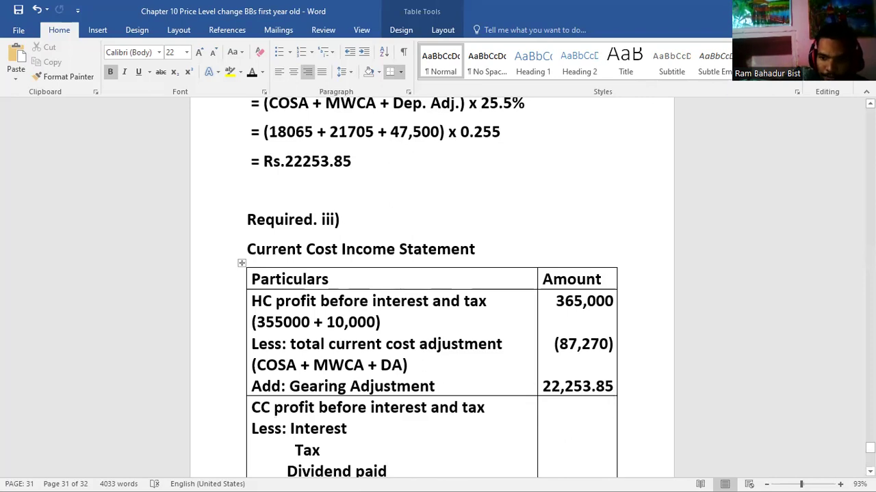
Step: Enter 299,983.85 as the CC profit before interest and tax amount
{"action": "scroll", "coordinate": [432, 287], "scroll_direction": "up", "scroll_amount": 5}
{"action": "scroll", "coordinate": [431, 287], "scroll_direction": "down", "scroll_amount": 10}
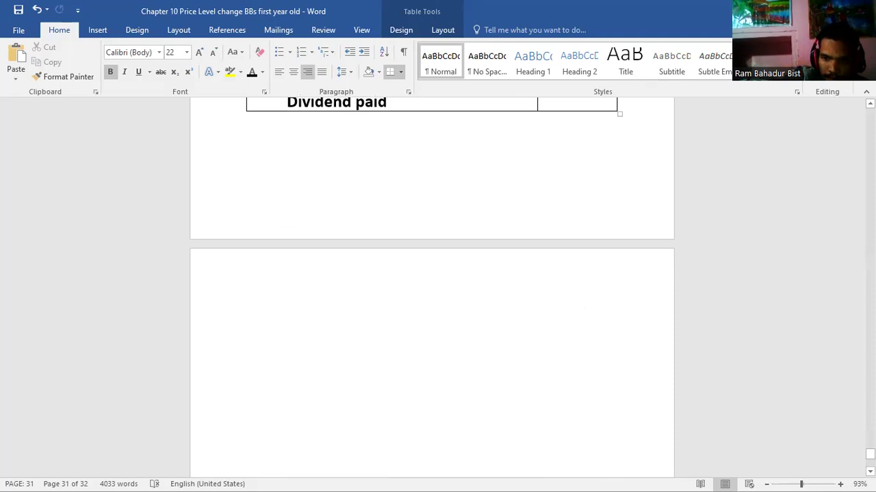
{"action": "scroll", "coordinate": [431, 287], "scroll_direction": "up", "scroll_amount": 1}
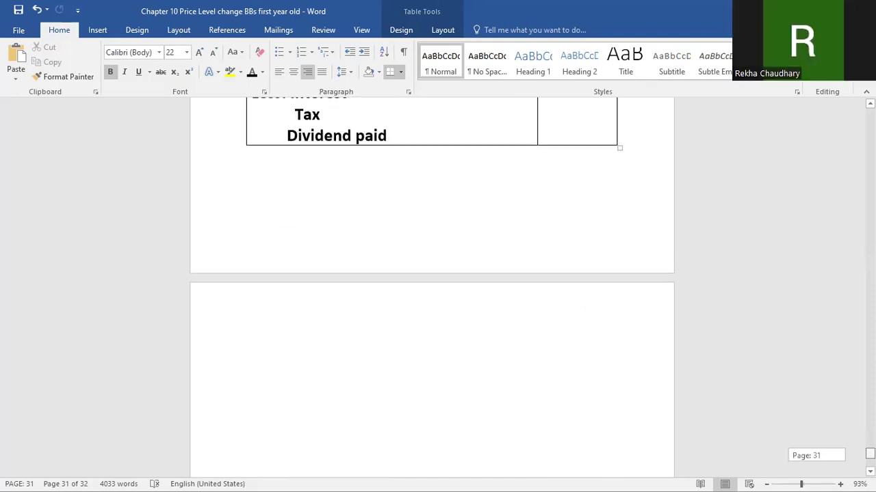
{"action": "scroll", "coordinate": [432, 287], "scroll_direction": "up", "scroll_amount": 2}
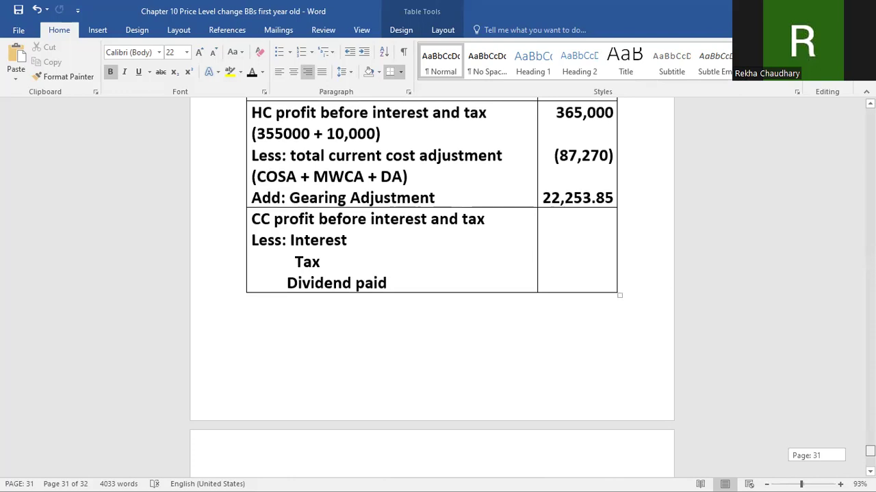
{"action": "left_click", "coordinate": [591, 221]}
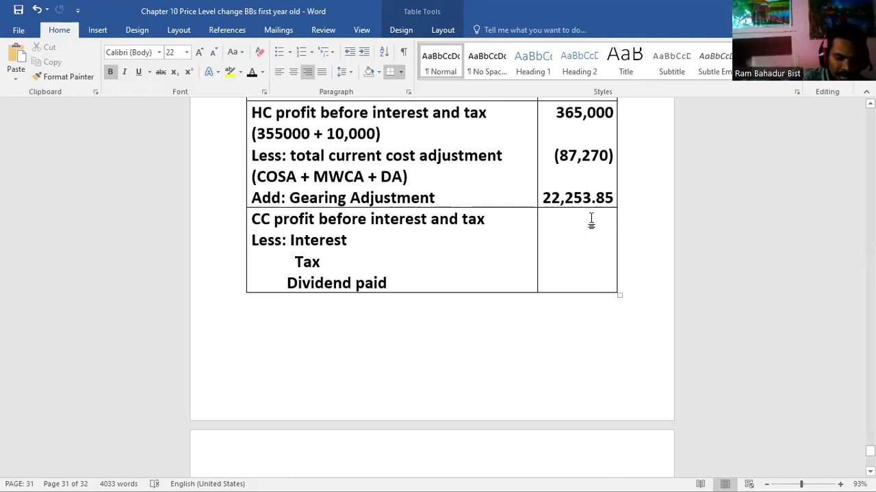
{"action": "type", "text": "2"}
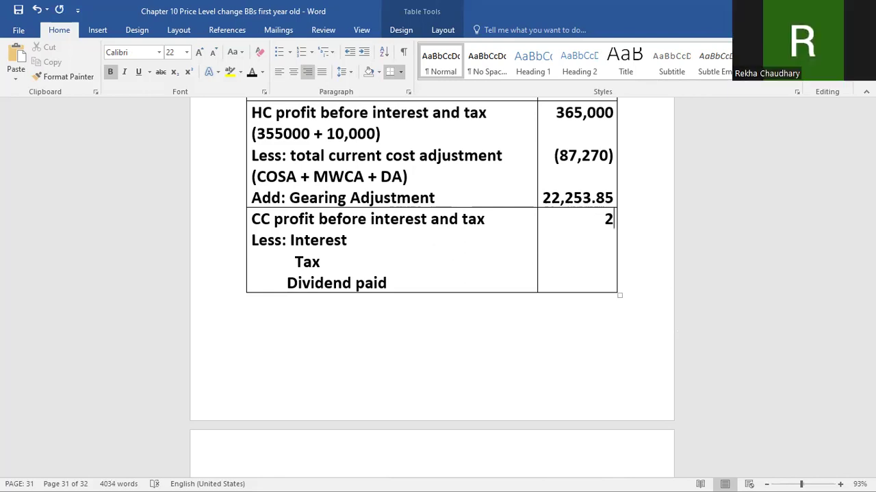
{"action": "type", "text": "99,9"}
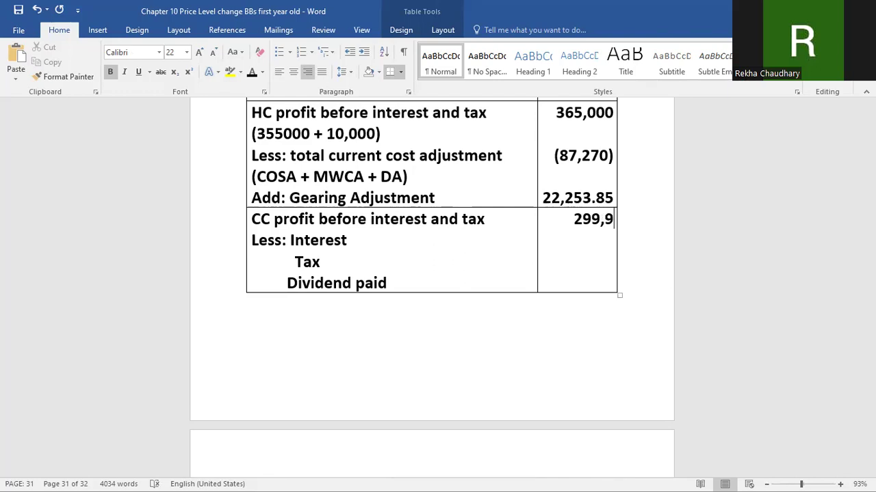
{"action": "type", "text": "83.8"}
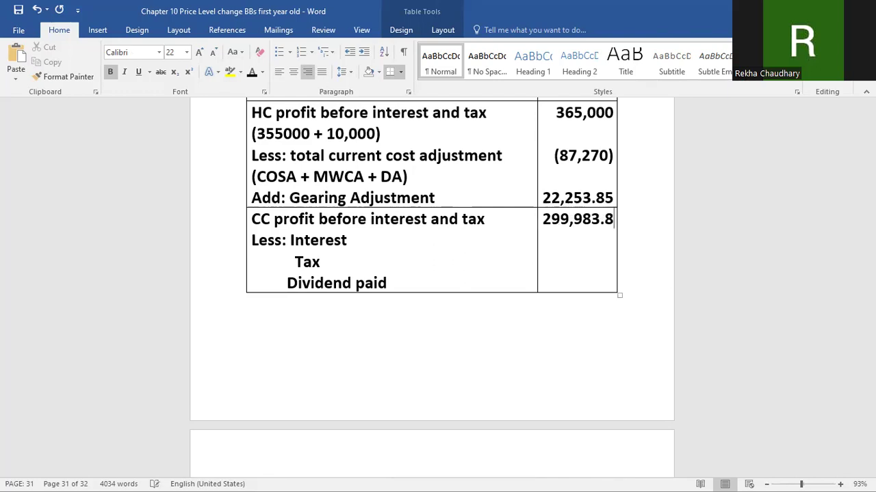
{"action": "type", "text": "5"}
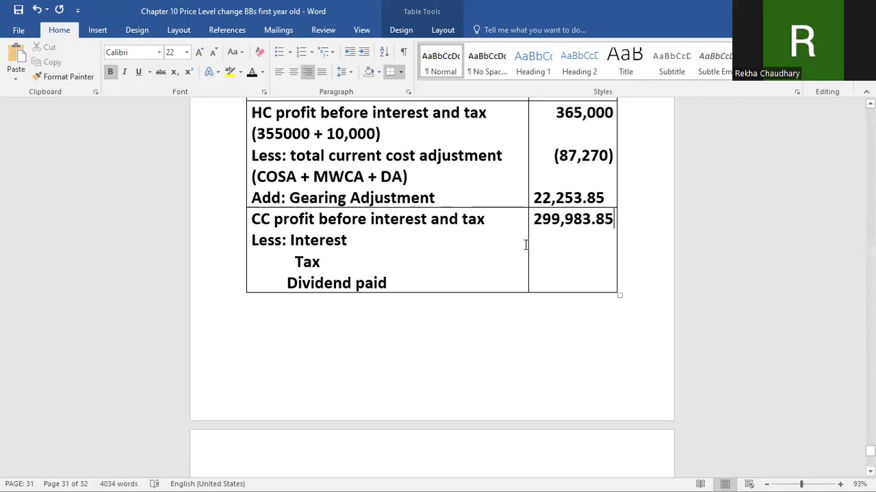
Step: Enter Interest (10,000), Tax 0 and Dividend paid (300,000), then add a new row
{"action": "left_click", "coordinate": [605, 238]}
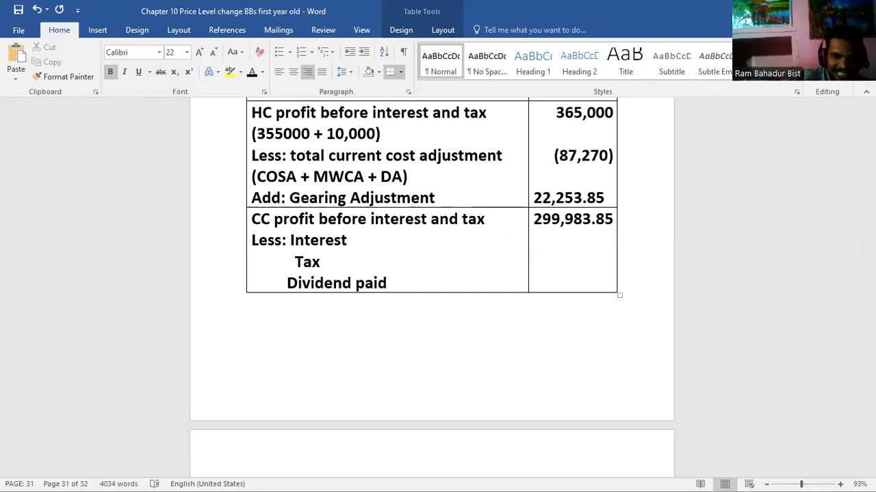
{"action": "type", "text": "(10,000)"}
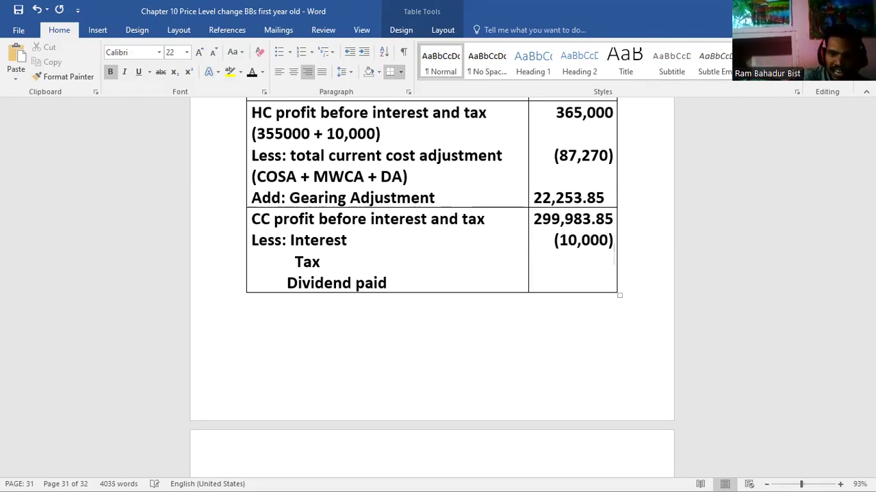
{"action": "key", "text": "Return"}
{"action": "type", "text": ")"}
{"action": "key", "text": "BackSpace"}
{"action": "type", "text": "0"}
{"action": "key", "text": "Return"}
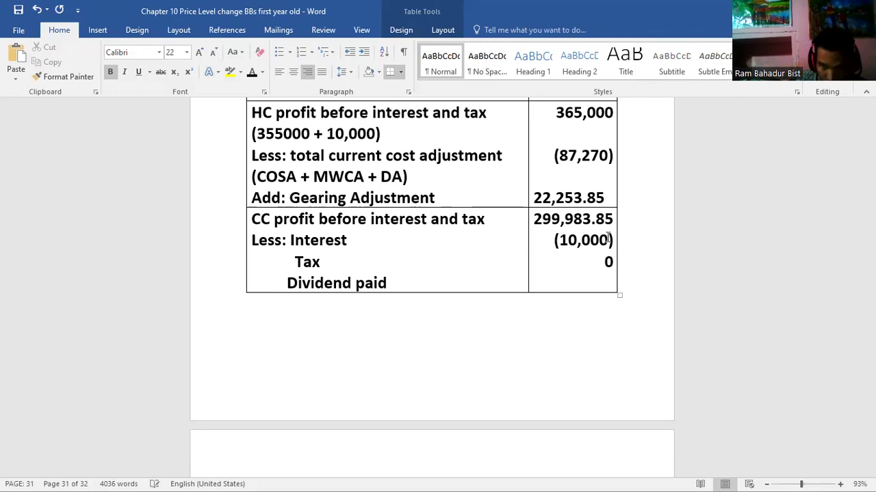
{"action": "type", "text": "(3"}
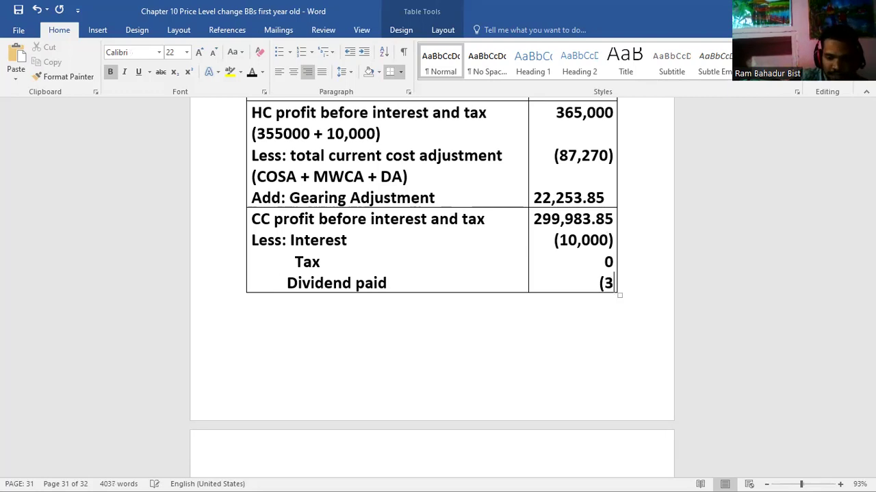
{"action": "type", "text": "00,000)"}
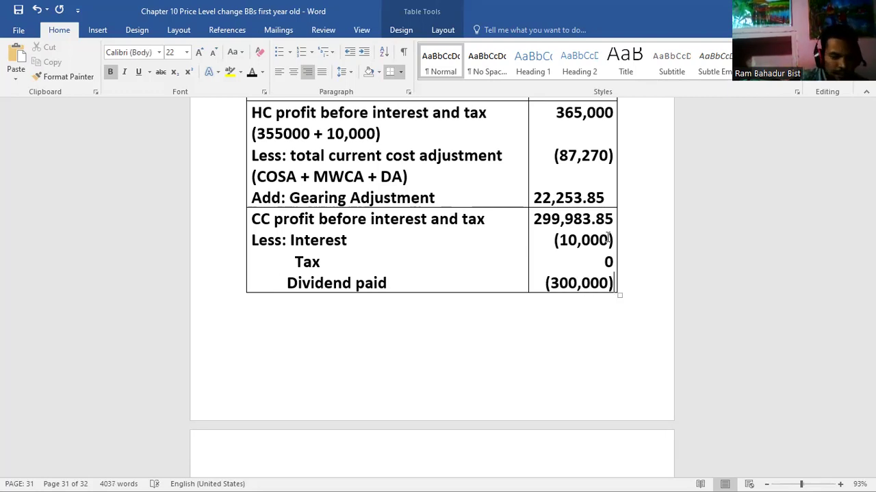
{"action": "key", "text": "Tab"}
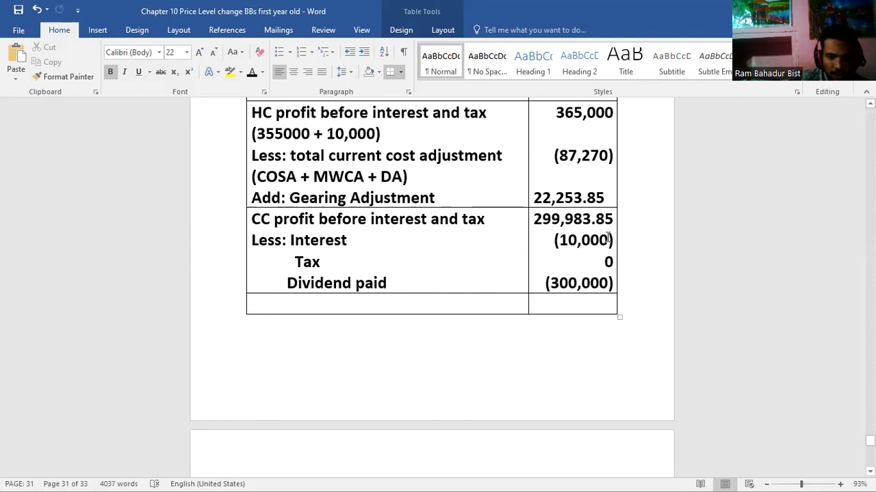
Step: Add Net loss, 'Add: Opening reatined earnings (HC)' and 'Ending Retained Earnings c/d' labels
{"action": "type", "text": "Net loss"}
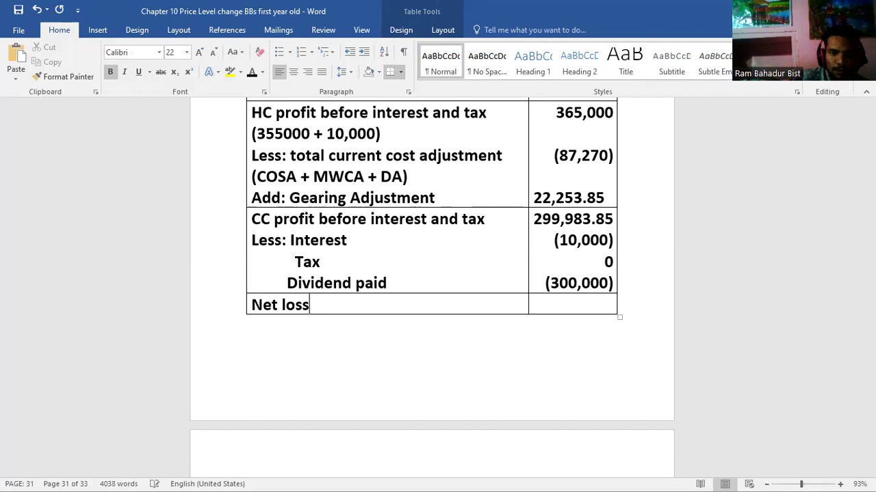
{"action": "key", "text": "Tab"}
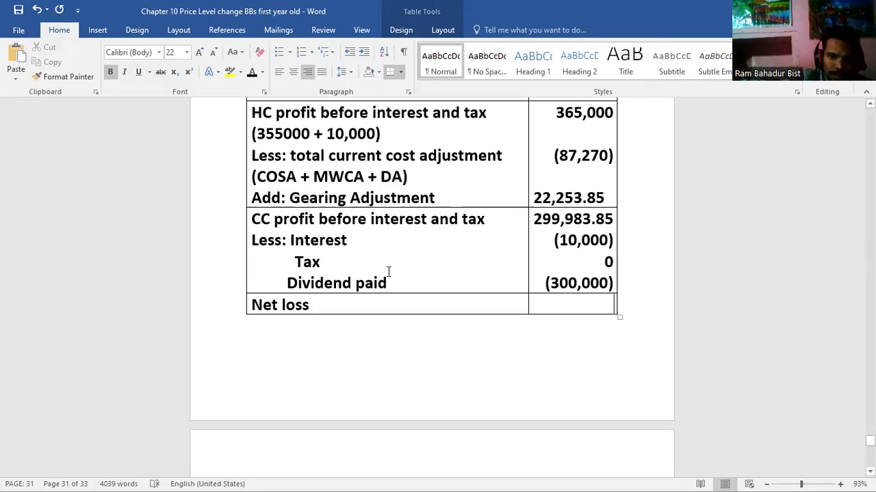
{"action": "left_click", "coordinate": [341, 308]}
{"action": "key", "text": "Return"}
{"action": "type", "text": "Add: O"}
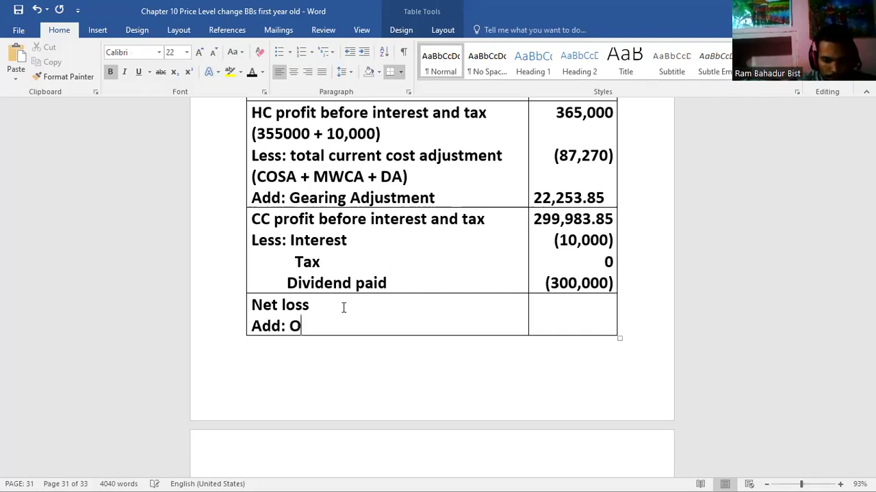
{"action": "type", "text": "pening "}
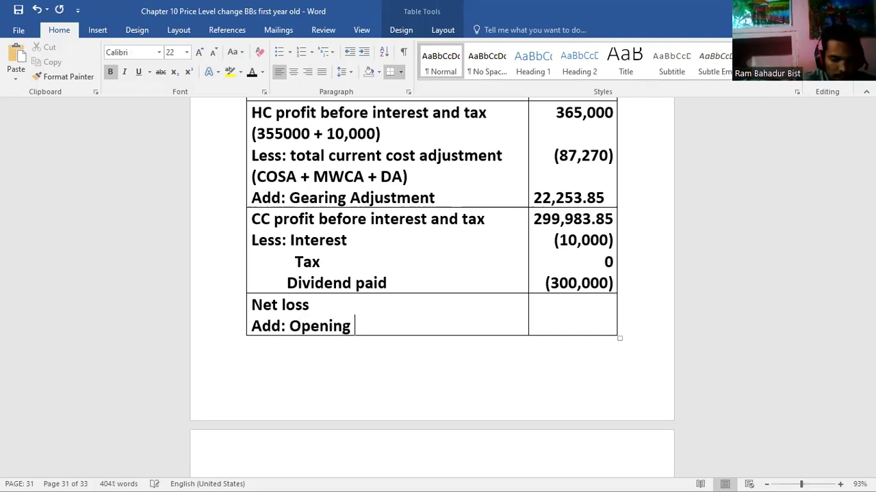
{"action": "type", "text": "reatined "}
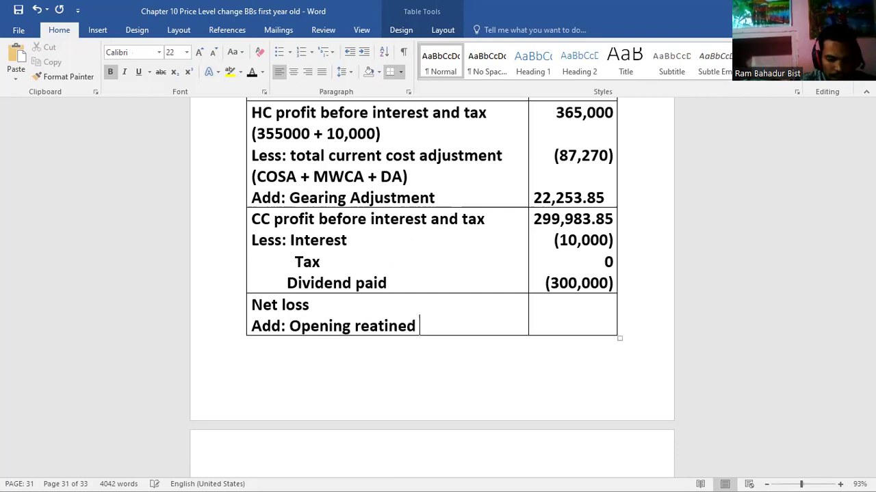
{"action": "key", "text": "BackSpace"}
{"action": "key", "text": "BackSpace"}
{"action": "key", "text": "BackSpace"}
{"action": "key", "text": "BackSpace"}
{"action": "key", "text": "BackSpace"}
{"action": "key", "text": "BackSpace"}
{"action": "key", "text": "BackSpace"}
{"action": "type", "text": "tained earning"}
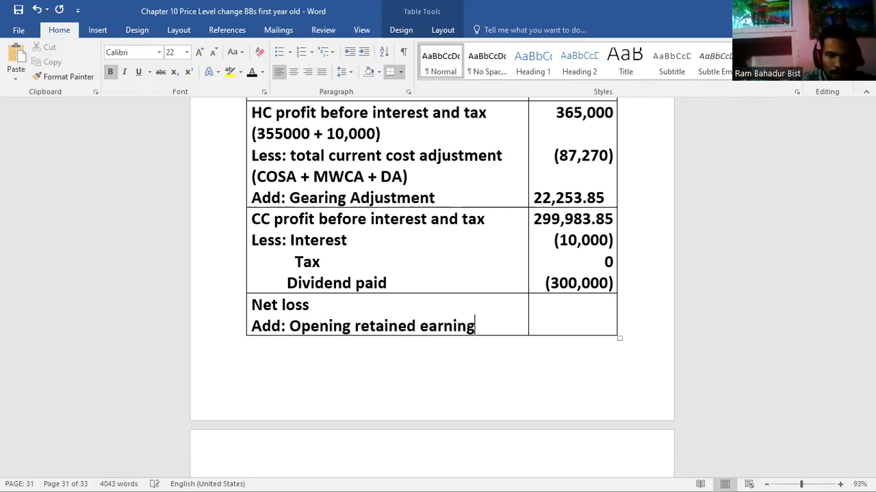
{"action": "type", "text": "s (HC)"}
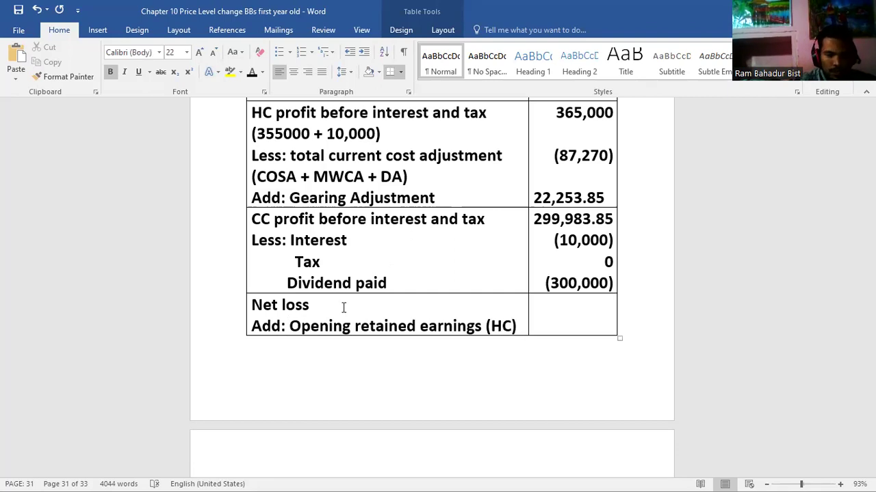
{"action": "key", "text": "Tab"}
{"action": "key", "text": "Tab"}
{"action": "type", "text": "Ending "}
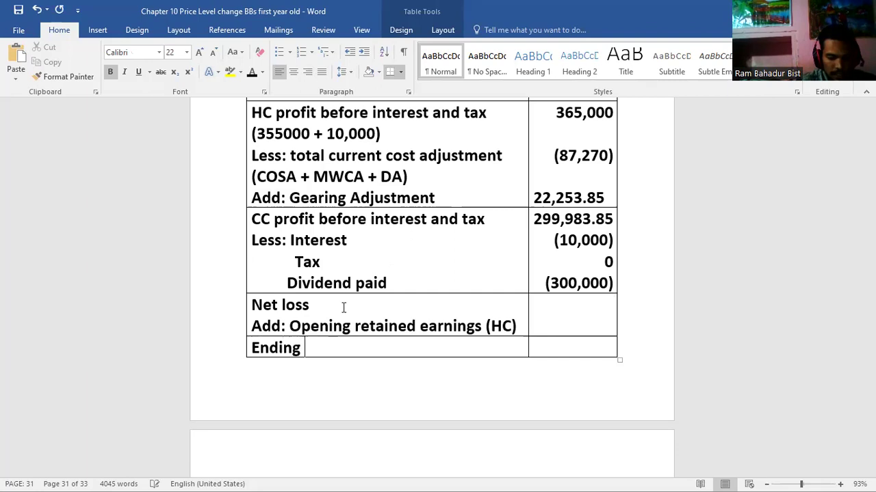
{"action": "type", "text": "Retained"}
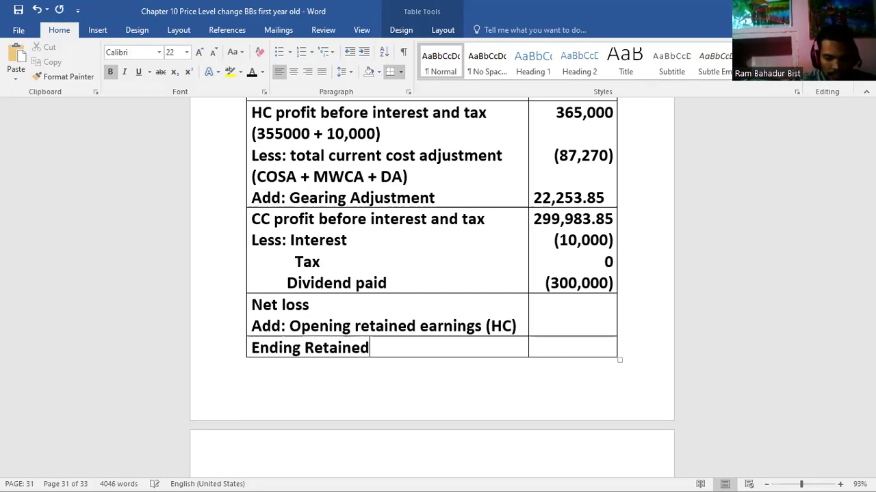
{"action": "type", "text": " Earni"}
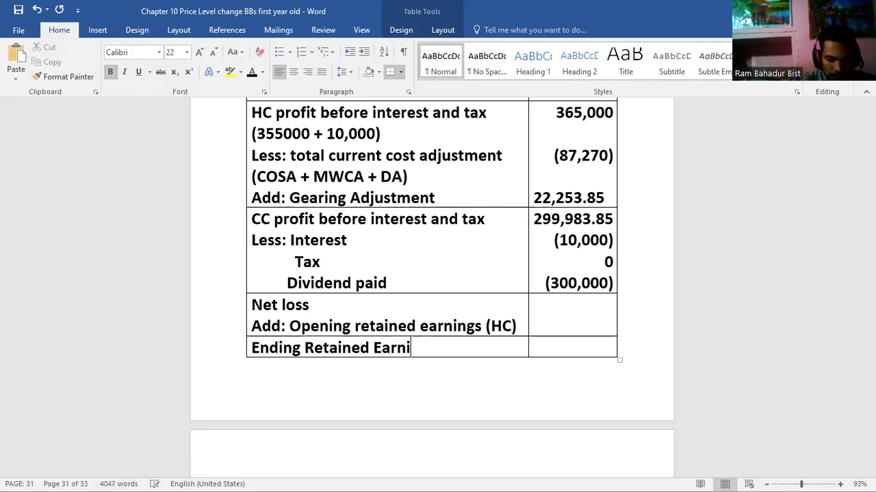
{"action": "type", "text": "ngs b"}
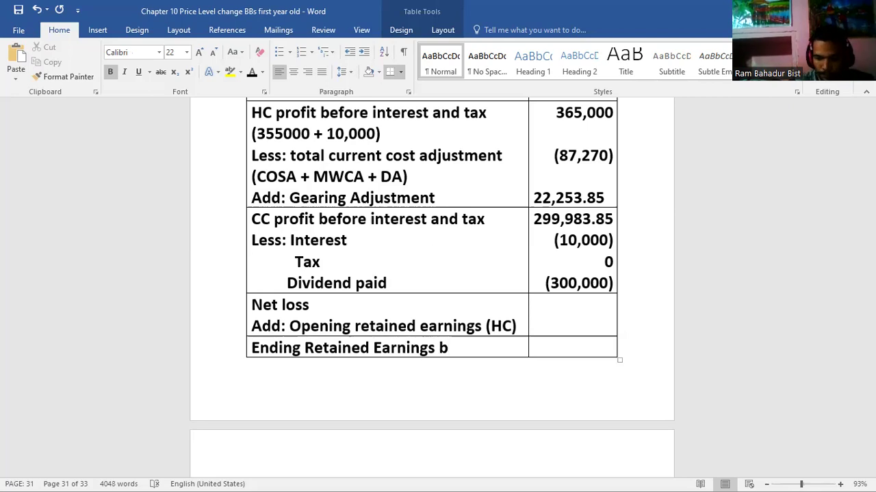
{"action": "key", "text": "BackSpace"}
{"action": "type", "text": "c/d"}
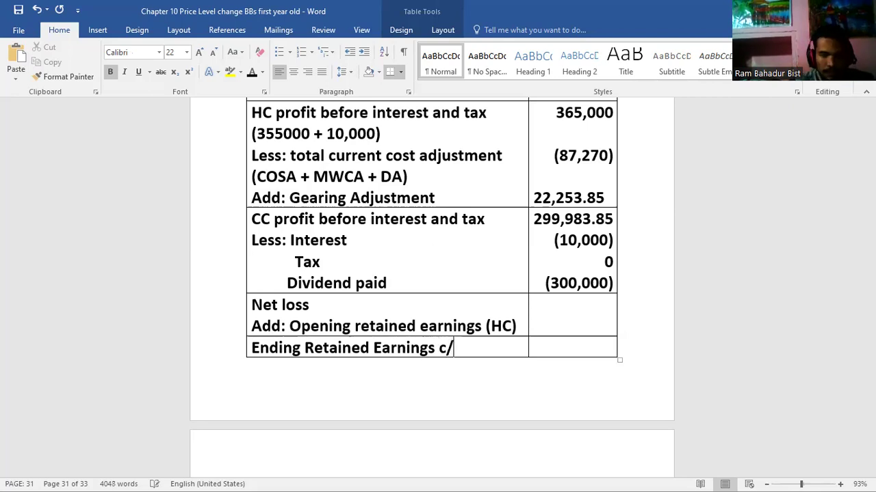
Step: Enter amounts 200,000 for opening earnings, (10,016.15) for net loss and 189,983.85 ending
{"action": "left_click", "coordinate": [556, 343]}
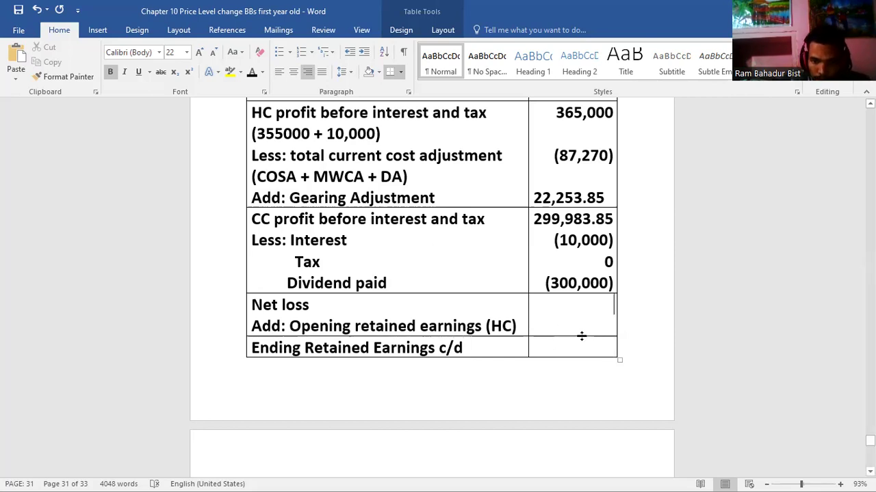
{"action": "key", "text": "Down"}
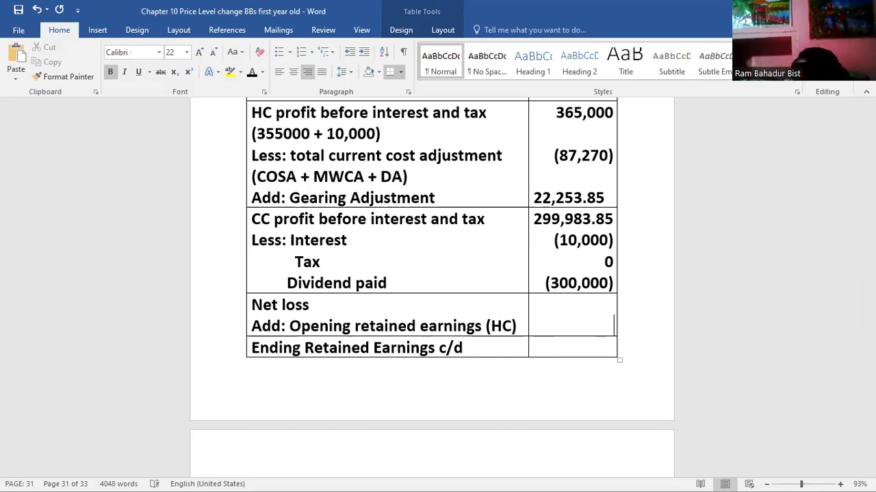
{"action": "type", "text": "200,000"}
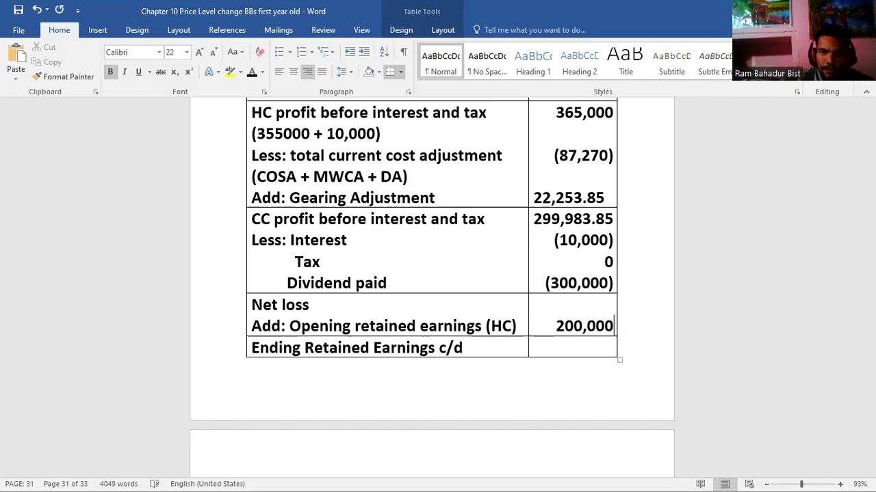
{"action": "left_click", "coordinate": [580, 308]}
{"action": "type", "text": "(10"}
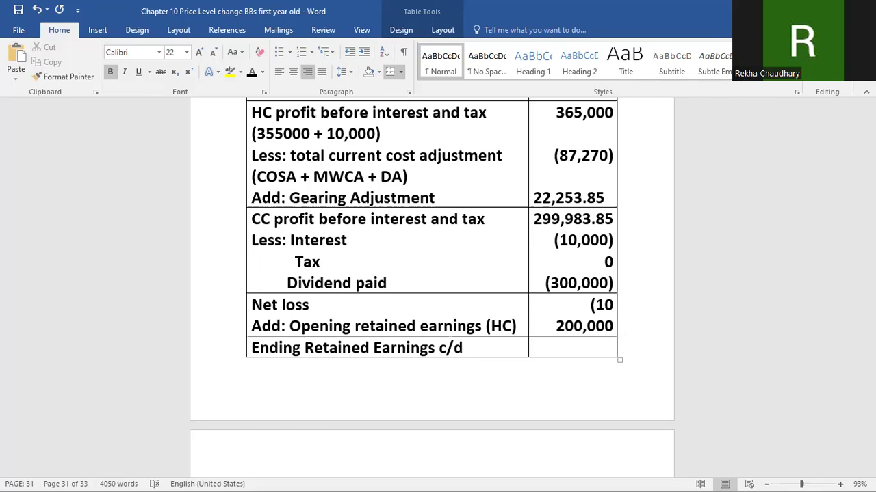
{"action": "type", "text": ",01"}
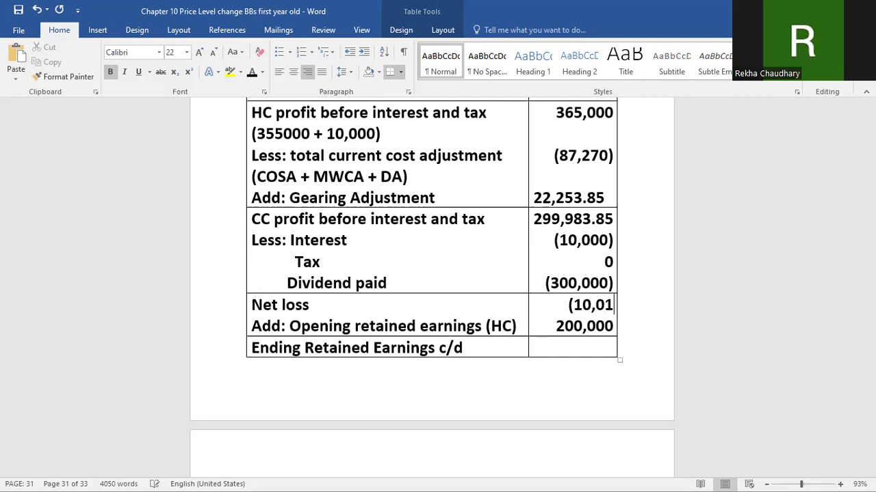
{"action": "type", "text": "6."}
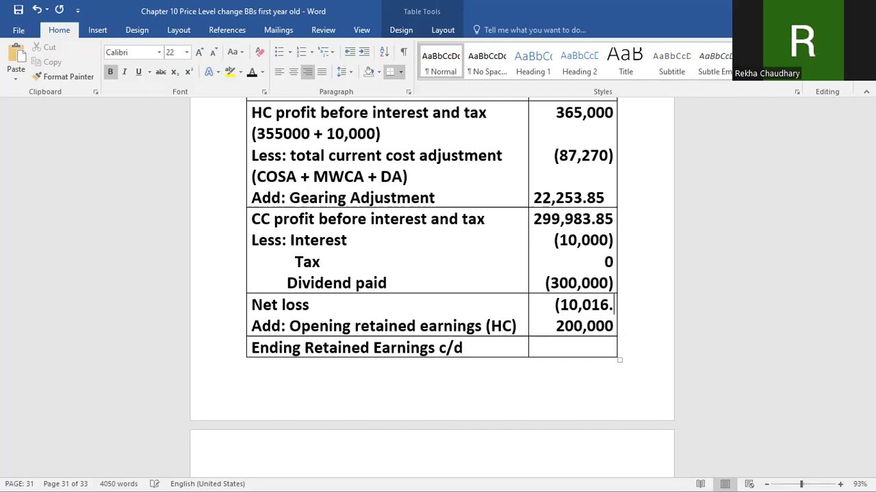
{"action": "type", "text": "15"}
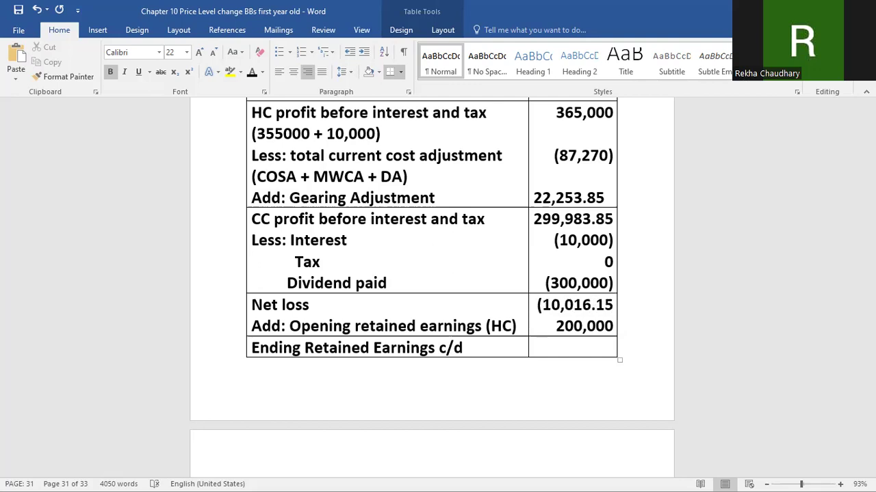
{"action": "type", "text": ")"}
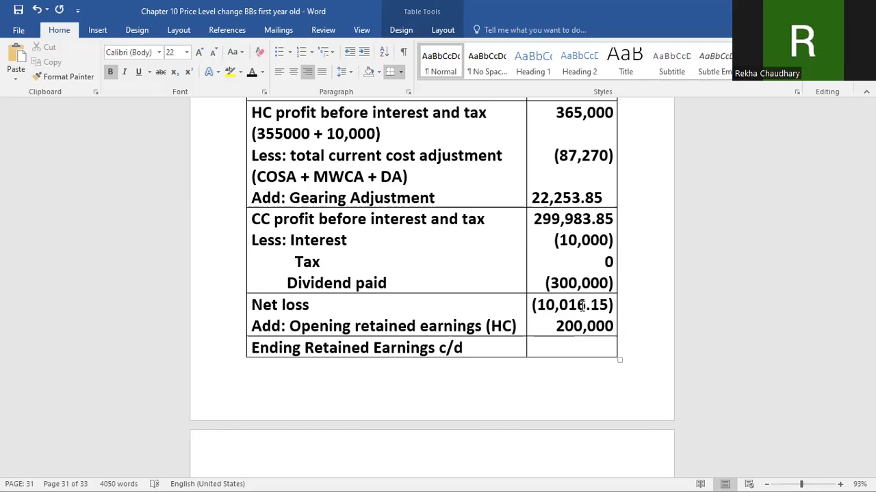
{"action": "left_click", "coordinate": [587, 349]}
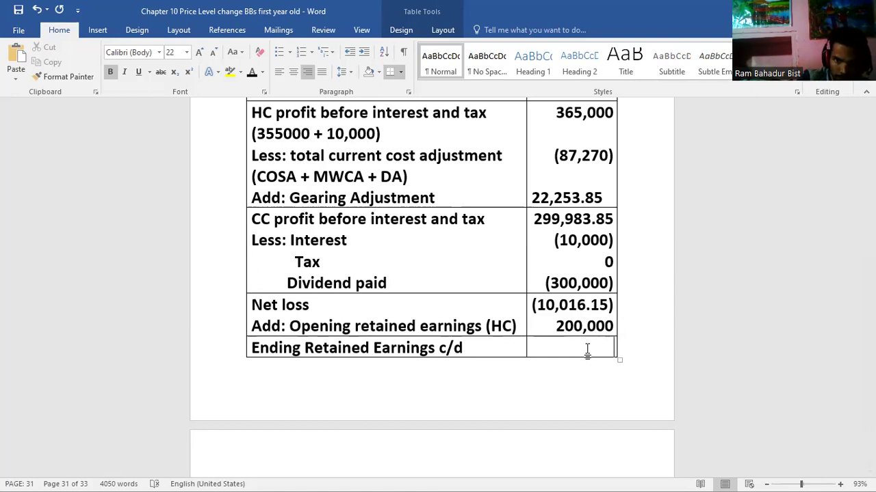
{"action": "type", "text": "189,"}
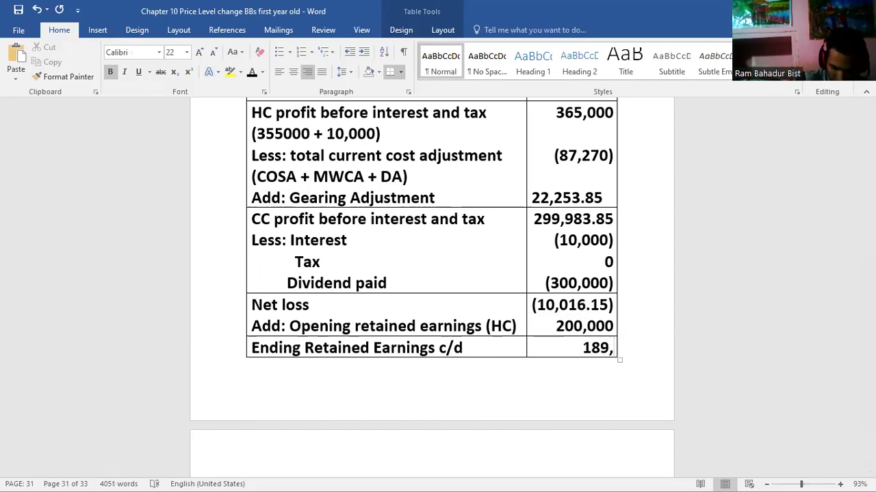
{"action": "type", "text": "9"}
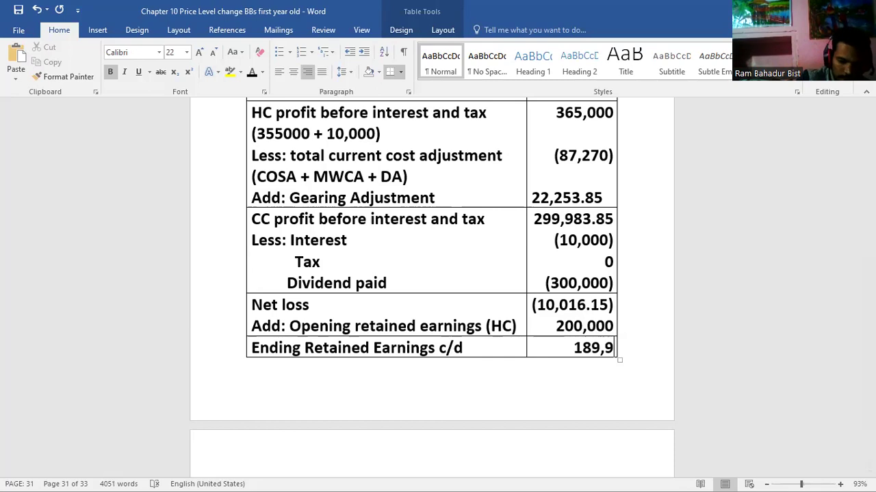
{"action": "type", "text": "83."}
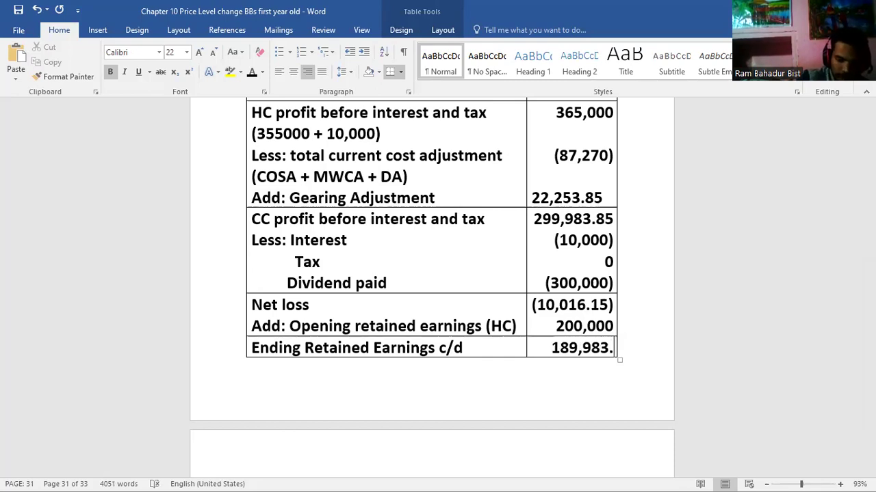
{"action": "type", "text": "85"}
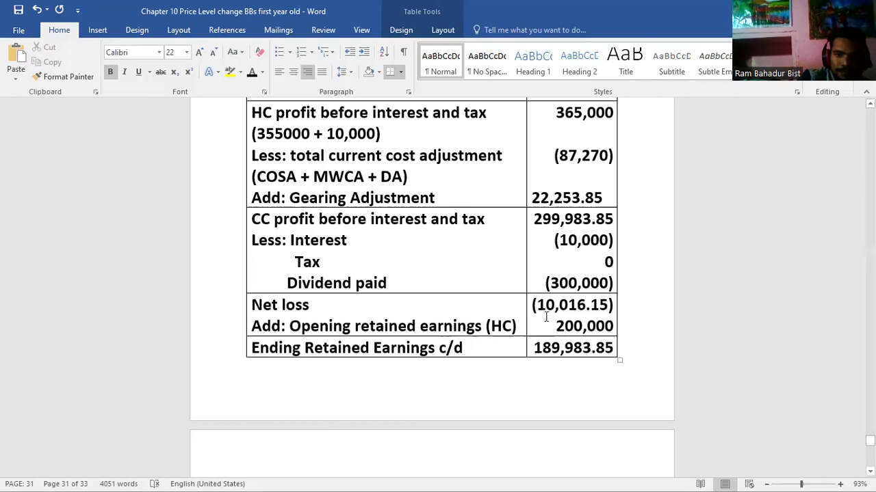
Step: Zoom out and centre the Current Cost Income Statement heading
{"action": "left_click", "coordinate": [110, 71]}
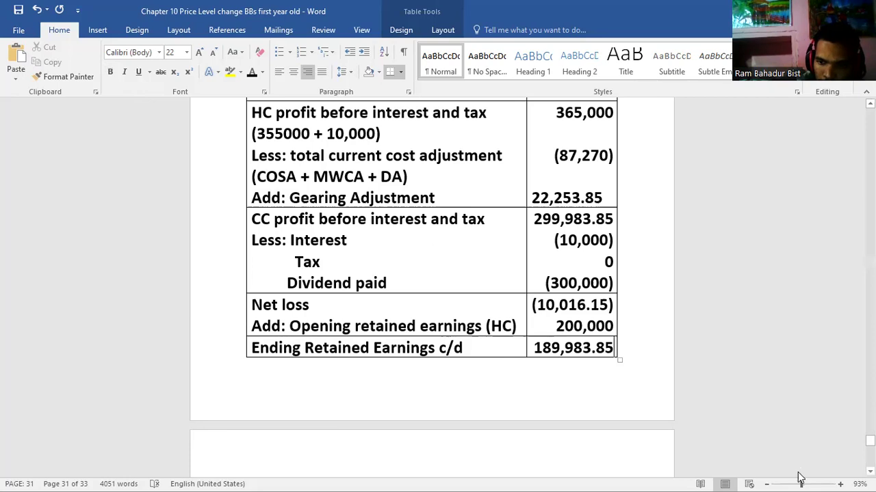
{"action": "left_click_drag", "start_coordinate": [802, 477], "coordinate": [798, 477]}
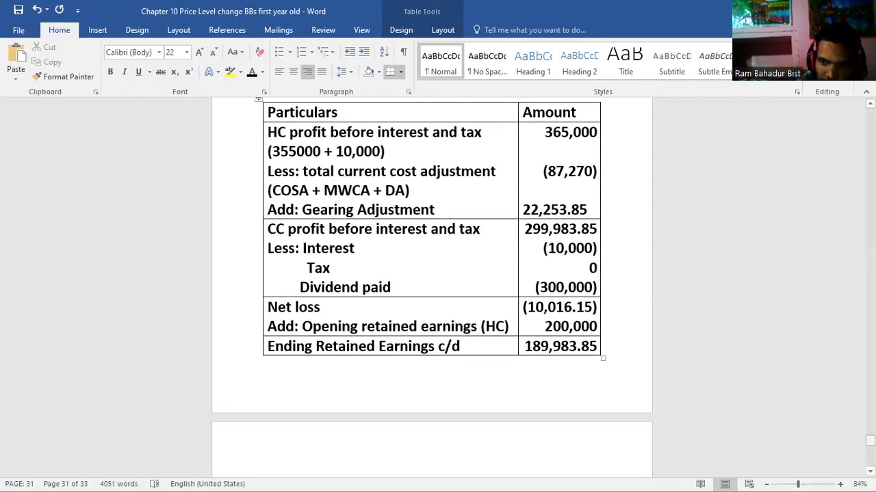
{"action": "left_click_drag", "start_coordinate": [870, 441], "coordinate": [869, 440]}
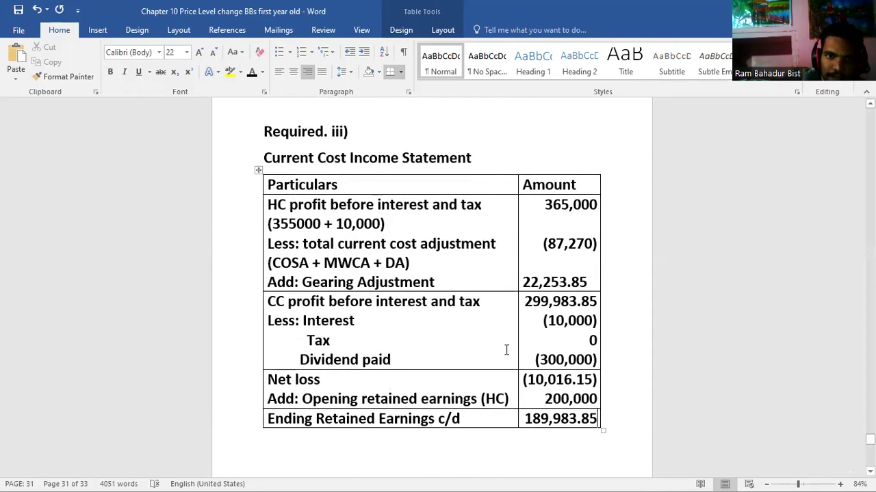
{"action": "left_click", "coordinate": [264, 154]}
{"action": "key", "text": "ctrl+e"}
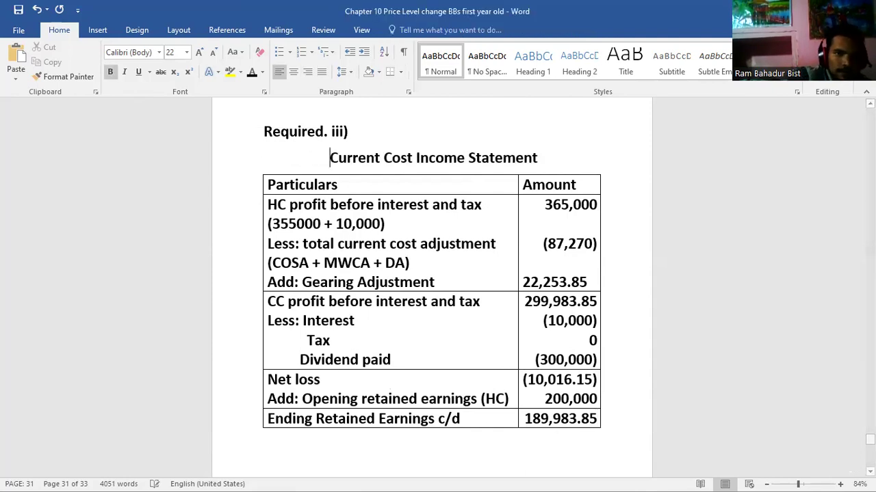
Step: Remove bold from the table rows above Ending Retained Earnings c/d
{"action": "left_click_drag", "start_coordinate": [269, 206], "coordinate": [559, 397]}
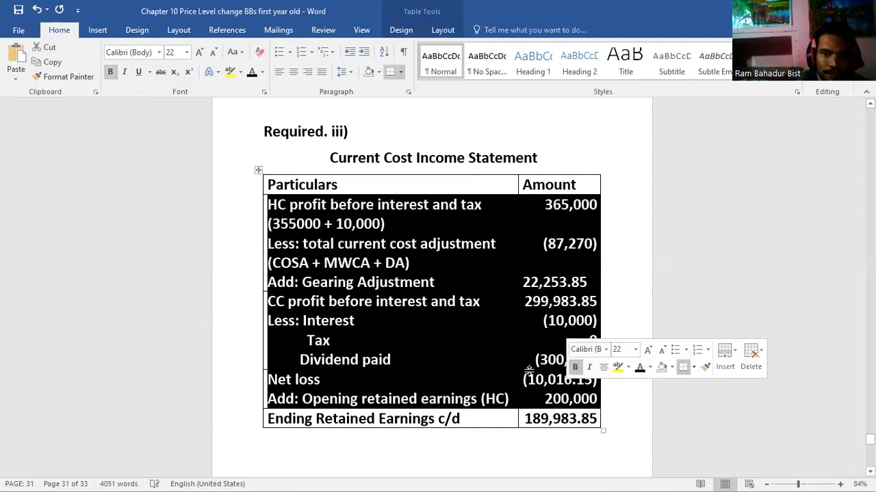
{"action": "left_click", "coordinate": [110, 72]}
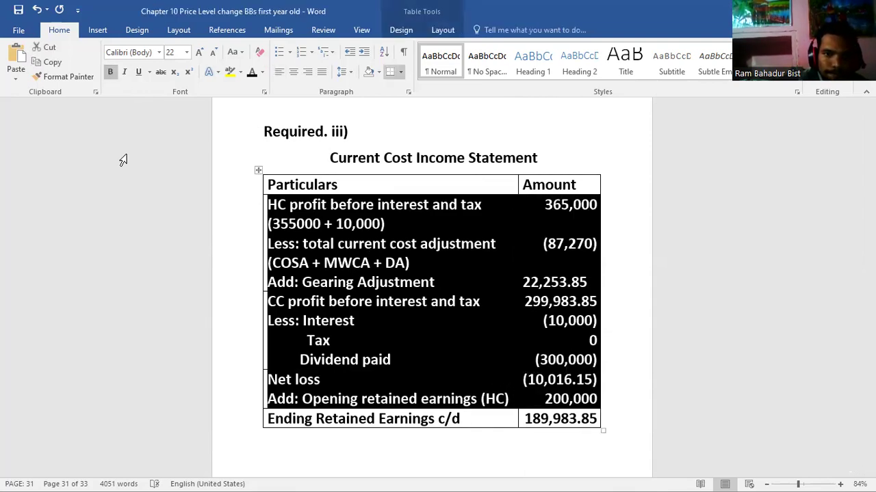
{"action": "left_click", "coordinate": [331, 439]}
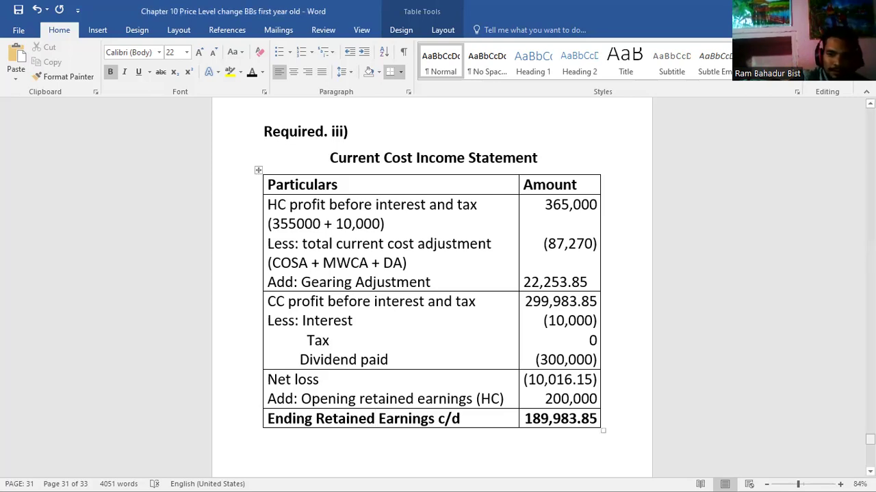
Step: Scroll back to page 29's TU 2073 Qno.15 COSA calculation
{"action": "right_click", "coordinate": [870, 327]}
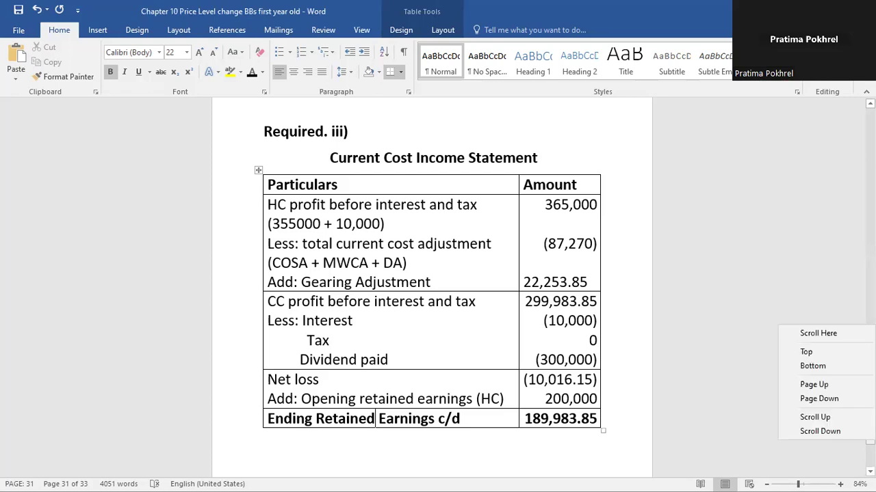
{"action": "left_click", "coordinate": [813, 385]}
{"action": "mouse_move", "coordinate": [870, 431]}
{"action": "left_mouse_down"}
{"action": "mouse_move", "coordinate": [869, 403]}
{"action": "mouse_move", "coordinate": [870, 423]}
{"action": "left_mouse_up"}
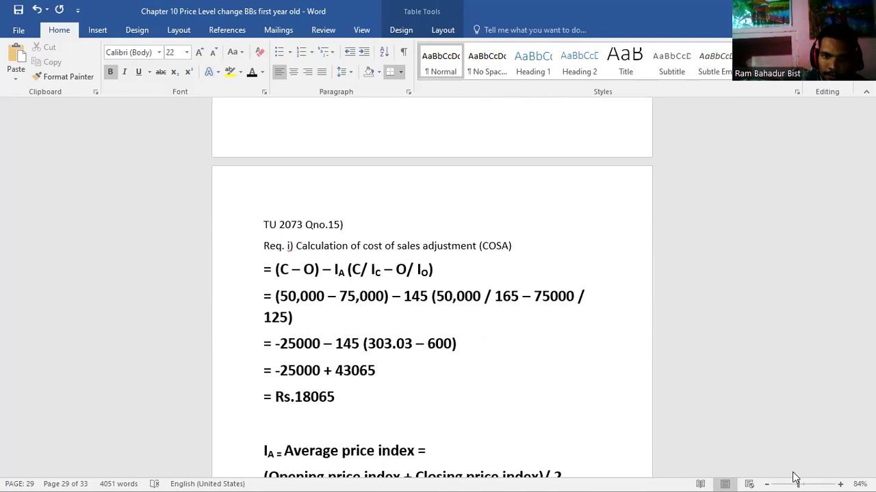
Step: Zoom out to 71% and scroll to page 24's list of CCA method steps
{"action": "left_click_drag", "start_coordinate": [796, 482], "coordinate": [793, 482]}
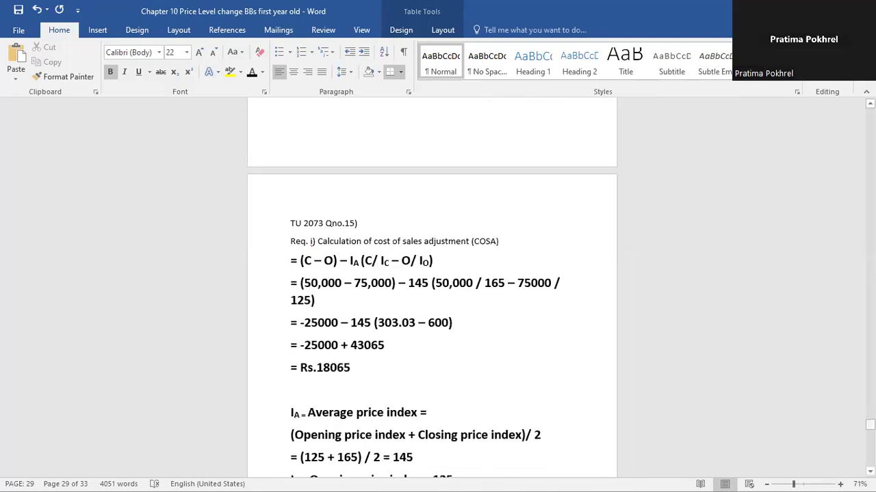
{"action": "scroll", "coordinate": [431, 288], "scroll_direction": "down", "scroll_amount": 3}
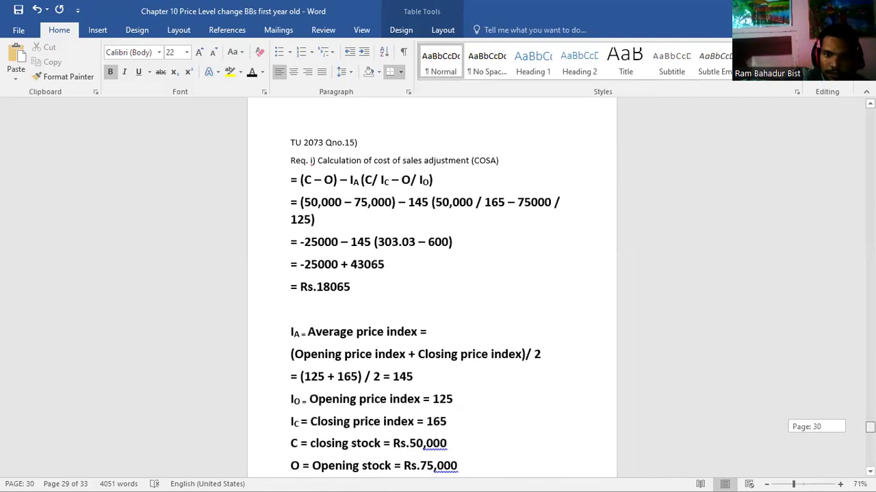
{"action": "scroll", "coordinate": [431, 287], "scroll_direction": "down", "scroll_amount": 1}
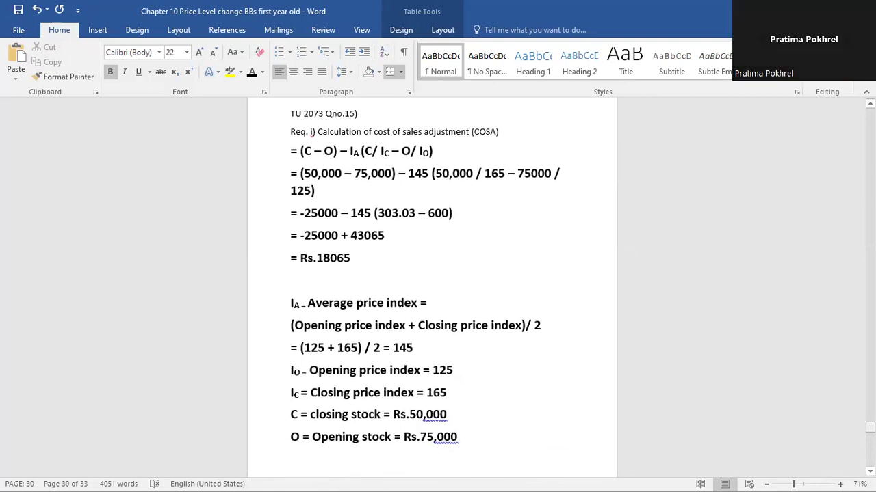
{"action": "left_click_drag", "start_coordinate": [869, 428], "coordinate": [837, 370]}
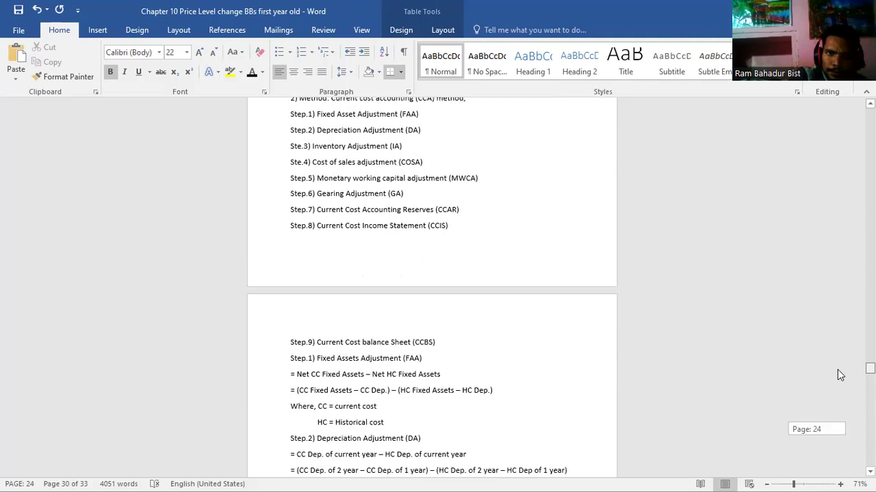
Step: Below the MWCA formula, add 'Where,' and 'C = closing monetary working capital'
{"action": "left_click_drag", "start_coordinate": [837, 370], "coordinate": [838, 370]}
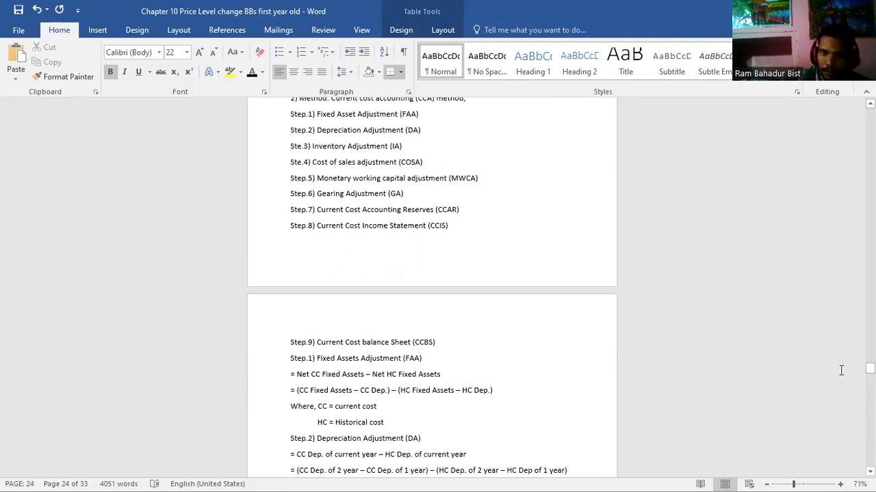
{"action": "key", "text": "Up"}
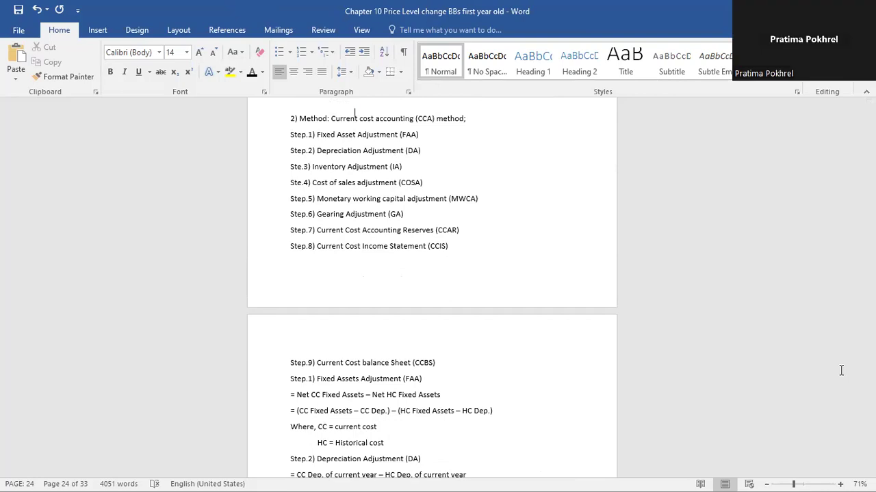
{"action": "key", "text": "Down"}
{"action": "key", "text": "Down"}
{"action": "key", "text": "Down"}
{"action": "key", "text": "Down"}
{"action": "key", "text": "Down"}
{"action": "key", "text": "Down"}
{"action": "key", "text": "Down"}
{"action": "key", "text": "Down"}
{"action": "key", "text": "Down"}
{"action": "key", "text": "Down"}
{"action": "key", "text": "Down"}
{"action": "key", "text": "Down"}
{"action": "key", "text": "Down"}
{"action": "key", "text": "Down"}
{"action": "key", "text": "Down"}
{"action": "key", "text": "Down"}
{"action": "key", "text": "Down"}
{"action": "key", "text": "Down"}
{"action": "key", "text": "Down"}
{"action": "key", "text": "Down"}
{"action": "key", "text": "Down"}
{"action": "key", "text": "Down"}
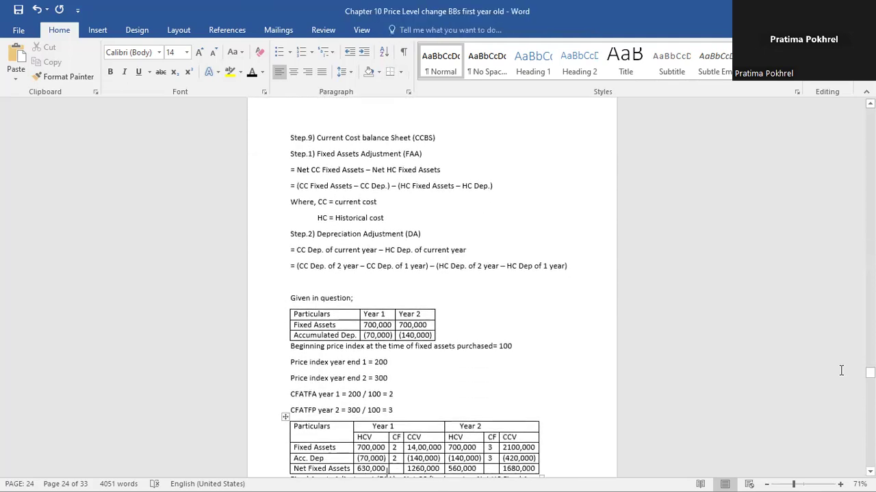
{"action": "key", "text": "Down"}
{"action": "key", "text": "Down"}
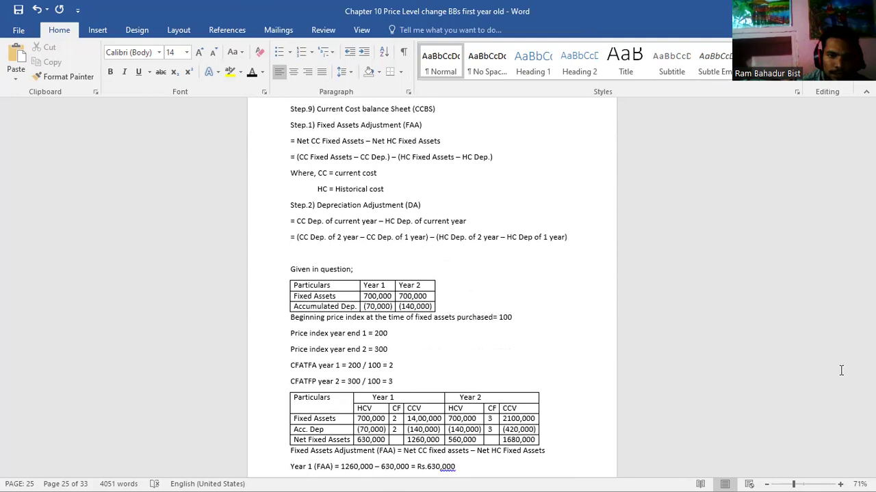
{"action": "key", "text": "Down"}
{"action": "key", "text": "Down"}
{"action": "key", "text": "Down"}
{"action": "key", "text": "Down"}
{"action": "key", "text": "Down"}
{"action": "key", "text": "Down"}
{"action": "key", "text": "Down"}
{"action": "key", "text": "Down"}
{"action": "key", "text": "Down"}
{"action": "key", "text": "Down"}
{"action": "key", "text": "Down"}
{"action": "key", "text": "Down"}
{"action": "key", "text": "Down"}
{"action": "key", "text": "Down"}
{"action": "key", "text": "Down"}
{"action": "key", "text": "Down"}
{"action": "key", "text": "Down"}
{"action": "key", "text": "Down"}
{"action": "key", "text": "Down"}
{"action": "key", "text": "Down"}
{"action": "key", "text": "Down"}
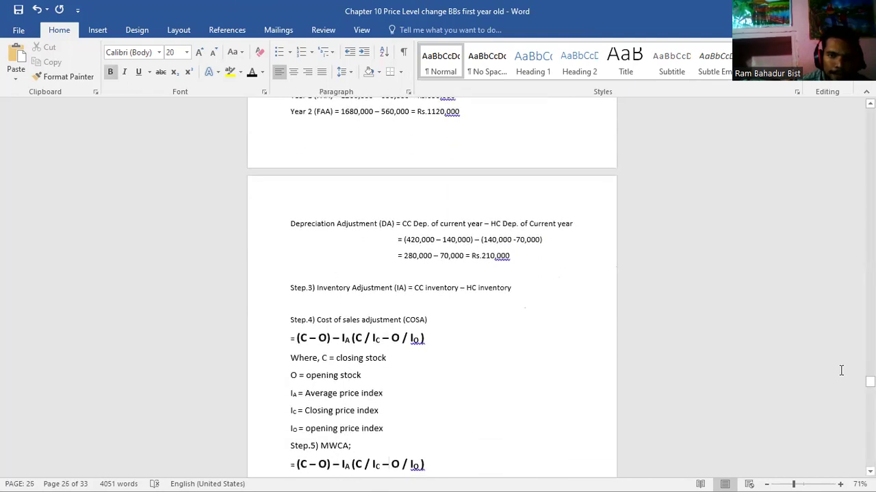
{"action": "key", "text": "Down"}
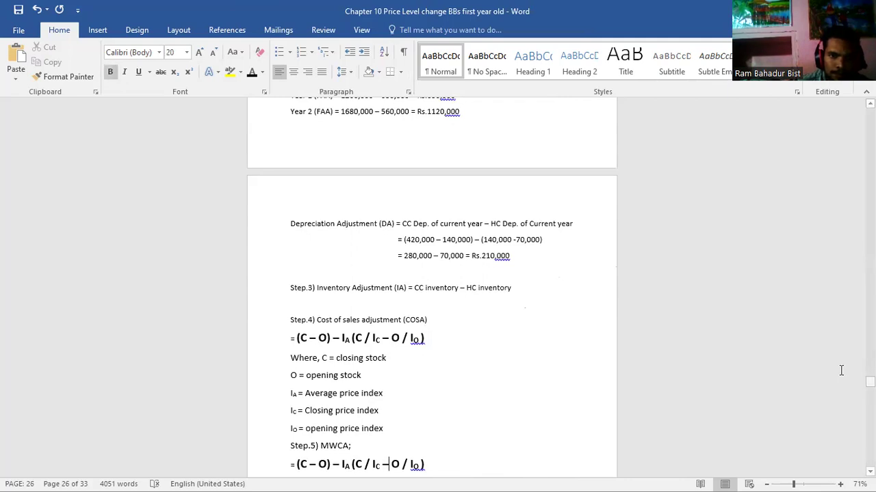
{"action": "key", "text": "End"}
{"action": "key", "text": "Return"}
{"action": "type", "text": "Where,"}
{"action": "key", "text": "Return"}
{"action": "type", "text": "C = closing monetary working capital"}
Step: Add definitions of O, Monetary Working Capital, and which current assets count as monetary
{"action": "key", "text": "Return"}
{"action": "type", "text": "O = Opening monetary working capital"}
{"action": "key", "text": "Return"}
{"action": "type", "text": "Monetary Working Capital = (Debtors / AR, BR, book debt + Accrued income + Prepaid expenses) – (Creditors, AP, BP+ O/S expenses + Advanced income)"}
{"action": "key", "text": "Return"}
{"action": "type", "text": "All current assets are monetary working capital except cash and"}
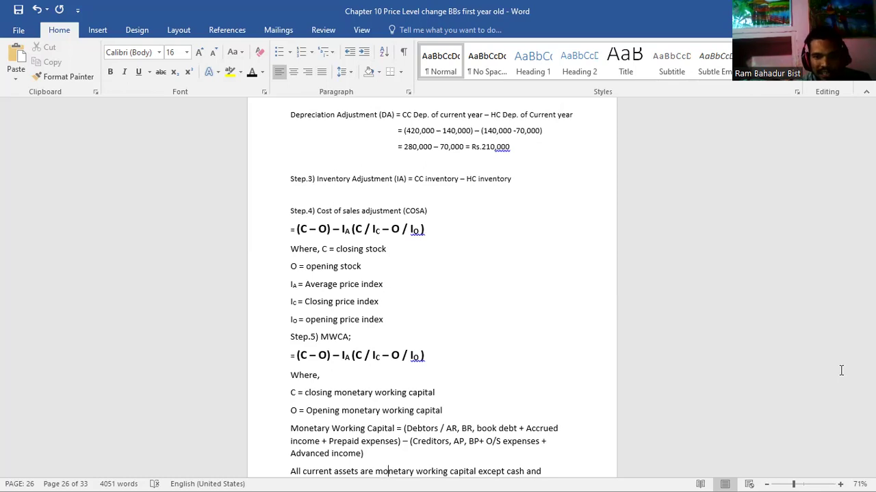
Step: Save the document
{"action": "key", "text": "Down"}
{"action": "key", "text": "Down"}
{"action": "key", "text": "Down"}
{"action": "key", "text": "Down"}
{"action": "key", "text": "Down"}
{"action": "key", "text": "Down"}
{"action": "key", "text": "Down"}
{"action": "key", "text": "Down"}
{"action": "key", "text": "Down"}
{"action": "key", "text": "Down"}
{"action": "key", "text": "Down"}
{"action": "key", "text": "Down"}
{"action": "key", "text": "Down"}
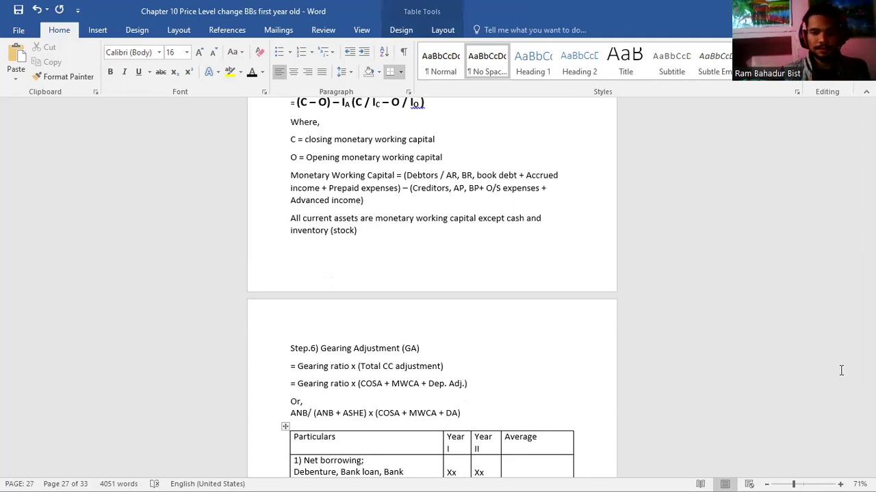
{"action": "scroll", "coordinate": [841, 370], "scroll_direction": "down", "scroll_amount": 3}
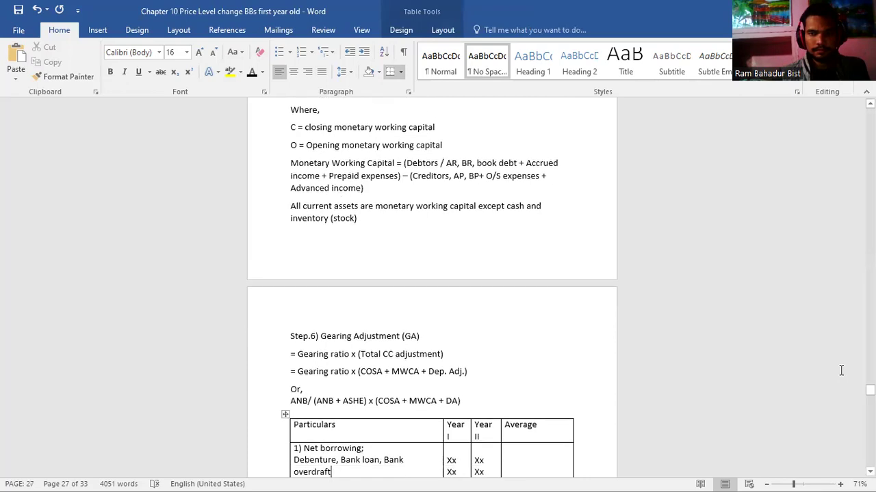
{"action": "key", "text": "Down"}
{"action": "key", "text": "Down"}
{"action": "key", "text": "Down"}
{"action": "key", "text": "Down"}
{"action": "key", "text": "Down"}
{"action": "key", "text": "Down"}
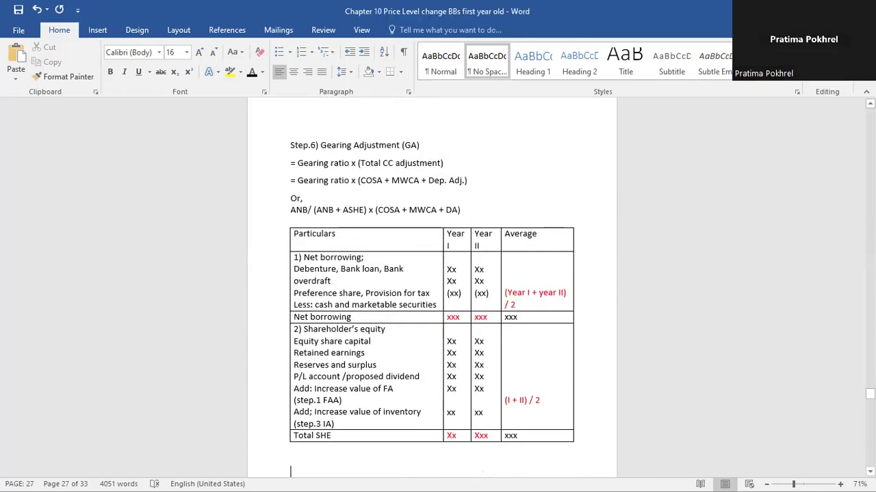
{"action": "key", "text": "ctrl+s"}
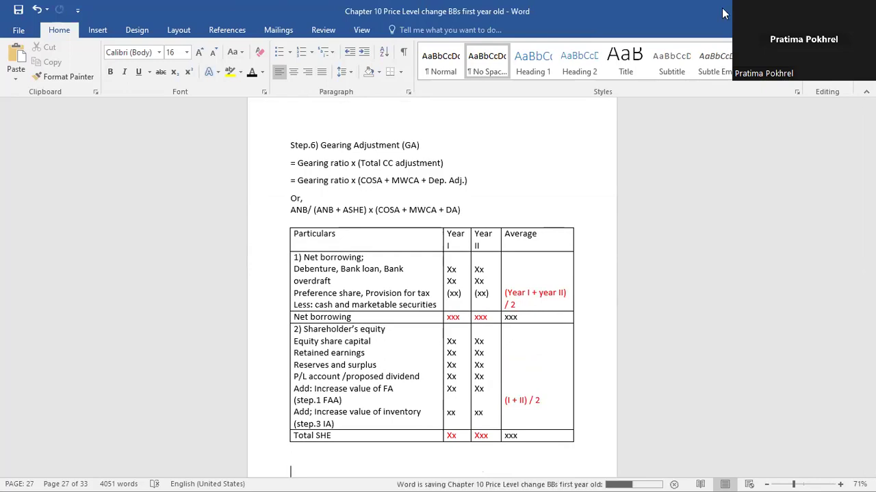